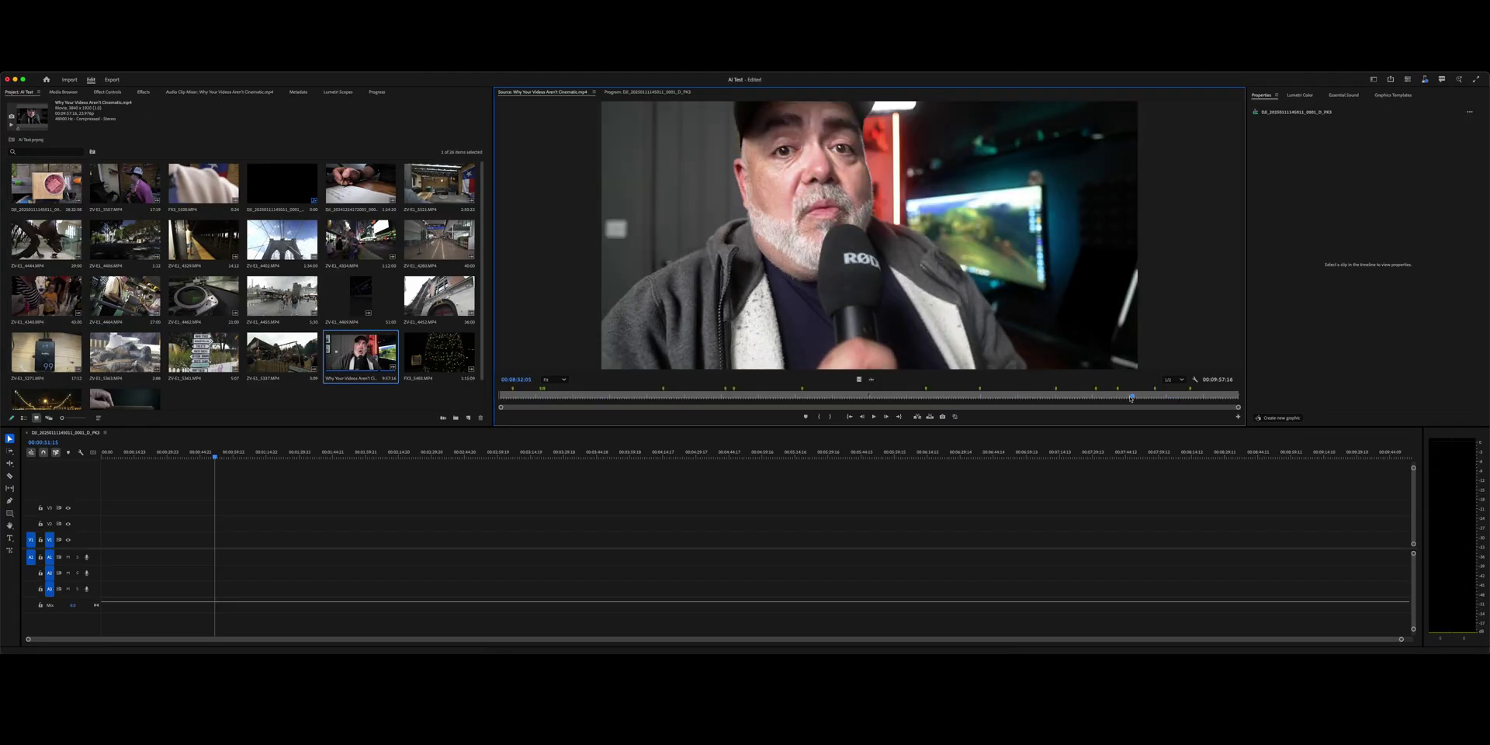
# Step: Show the Program monitor and open the project-wide Media Search panel
pyautogui.click(372, 386)
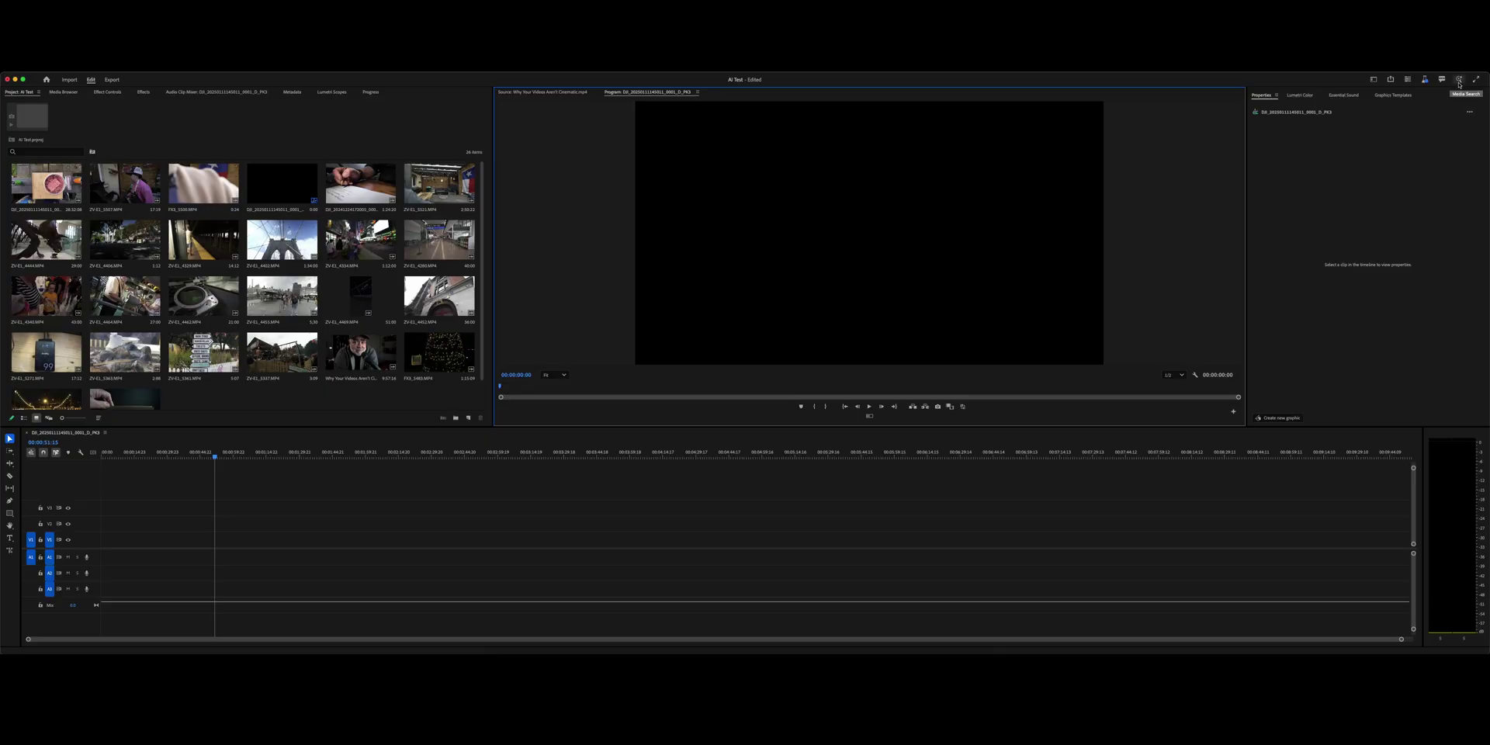
pyautogui.click(1459, 80)
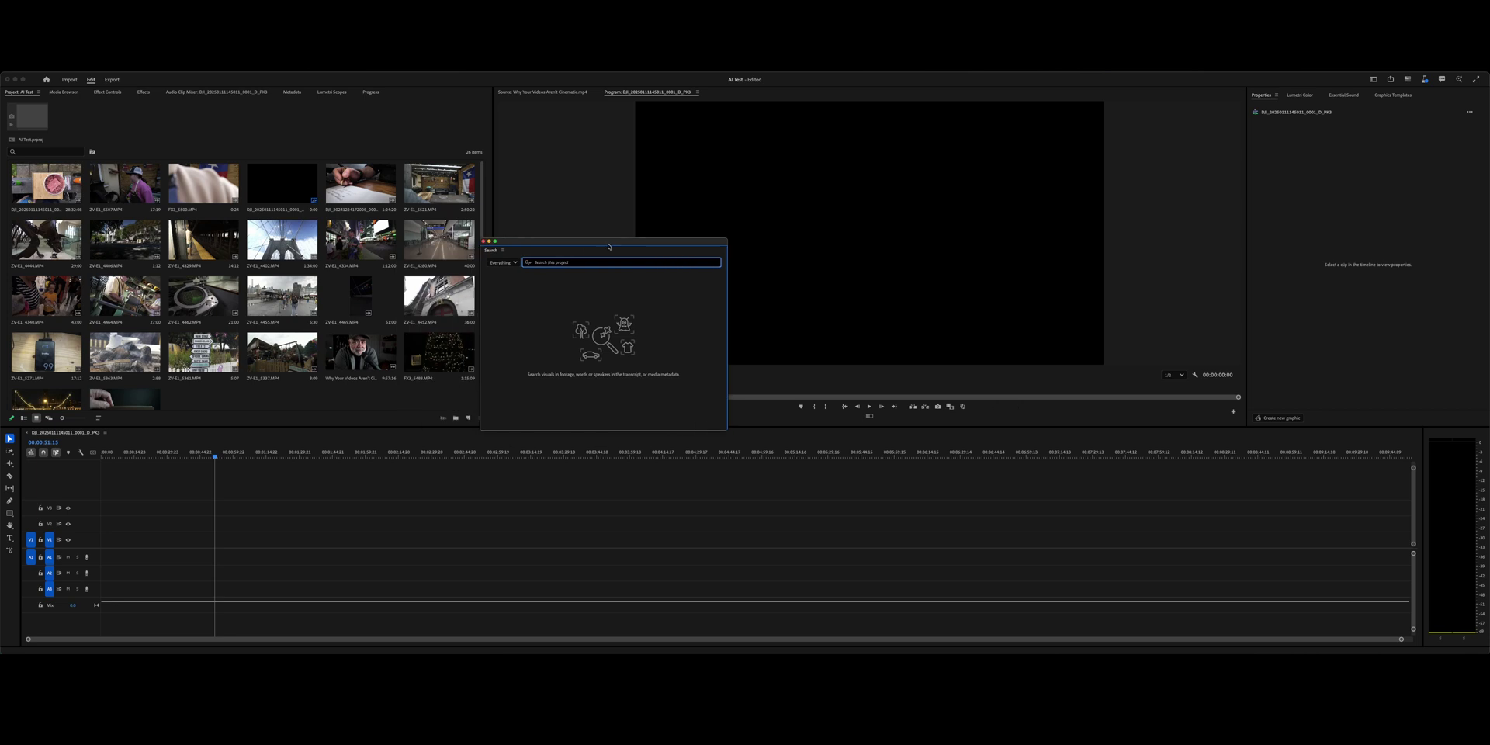
# Step: Move the Search window up and search the project for 'smoke'
pyautogui.moveTo(611, 242); pyautogui.dragTo(662, 188)
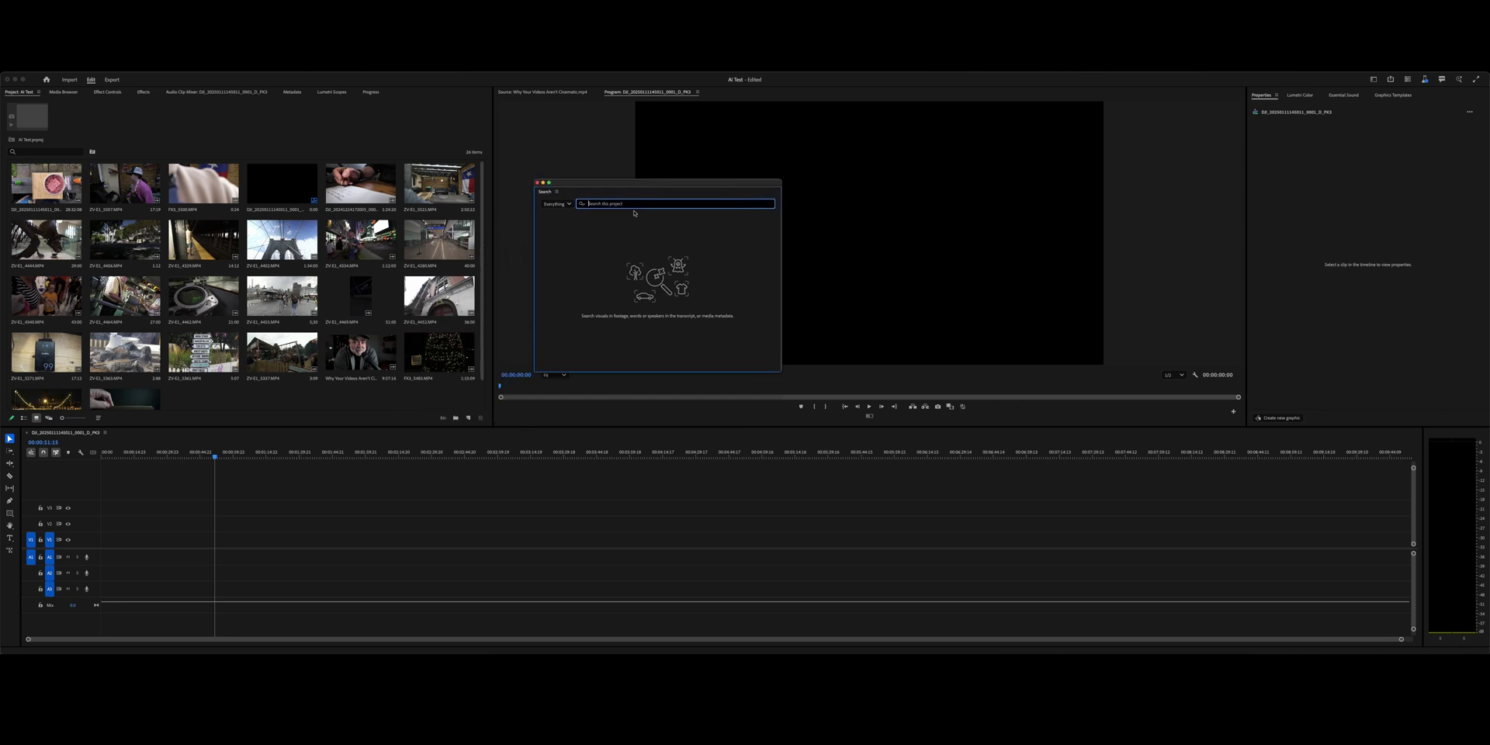
pyautogui.write('smoke')
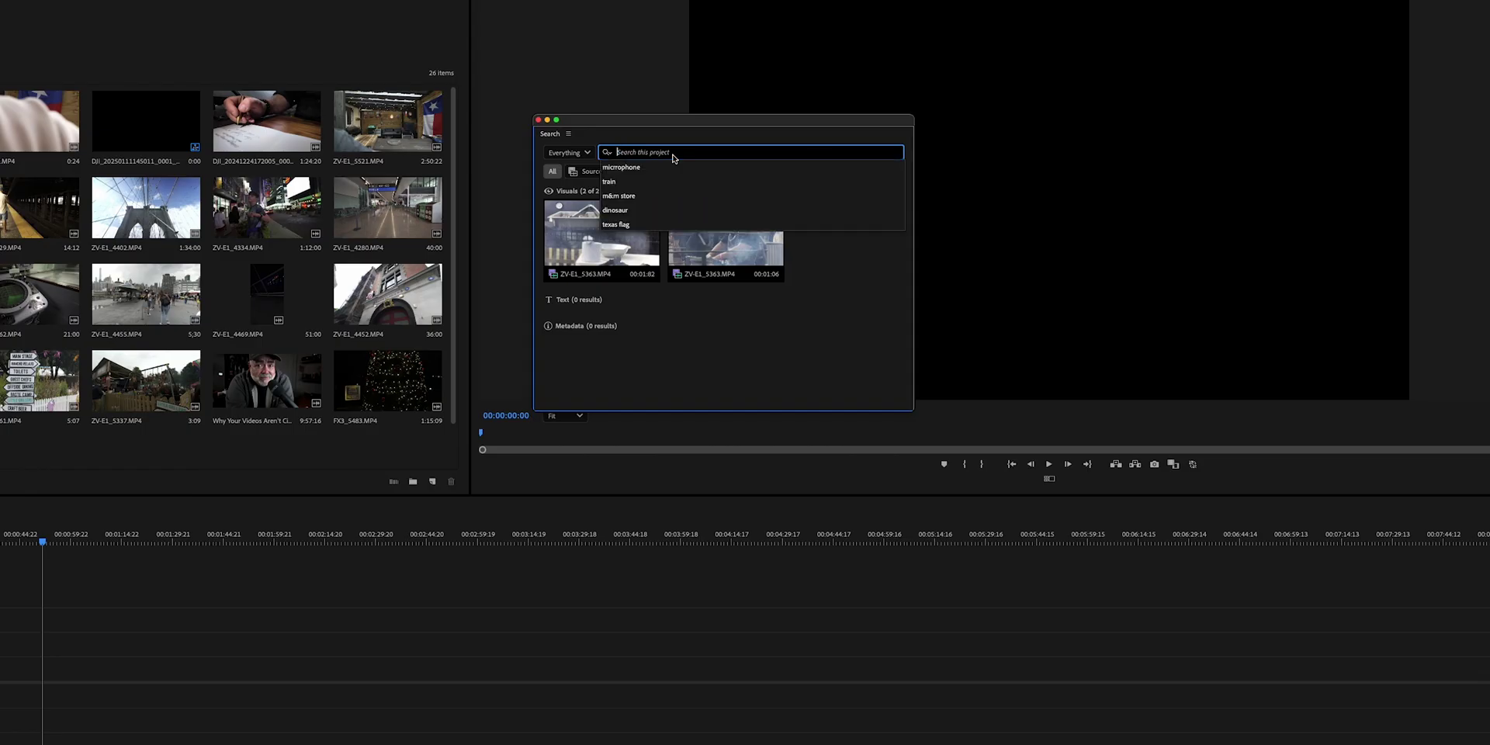
# Step: Search for 'texas', which finds nothing, then 'angry man', which returns 15 visual matches
pyautogui.write('texas')
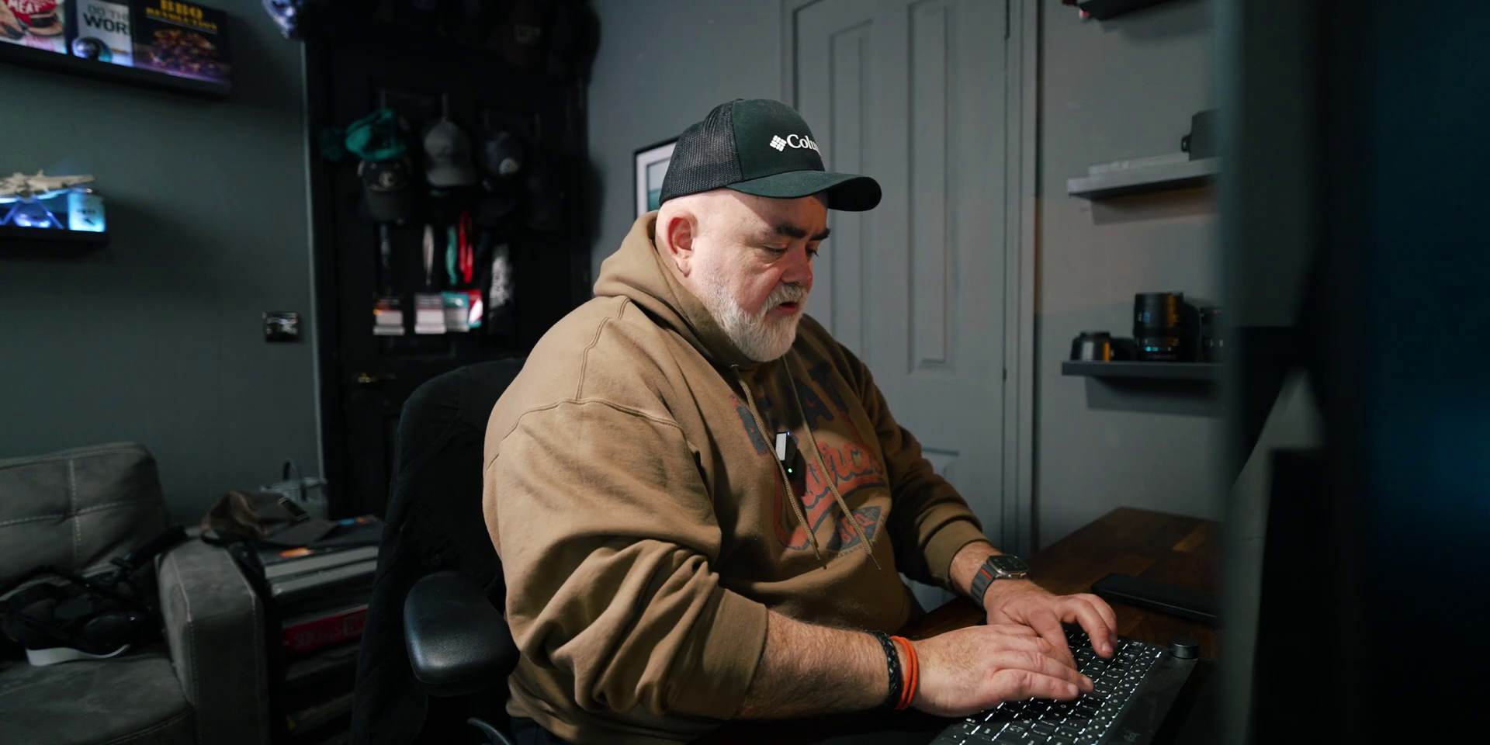
pyautogui.write('angry man')
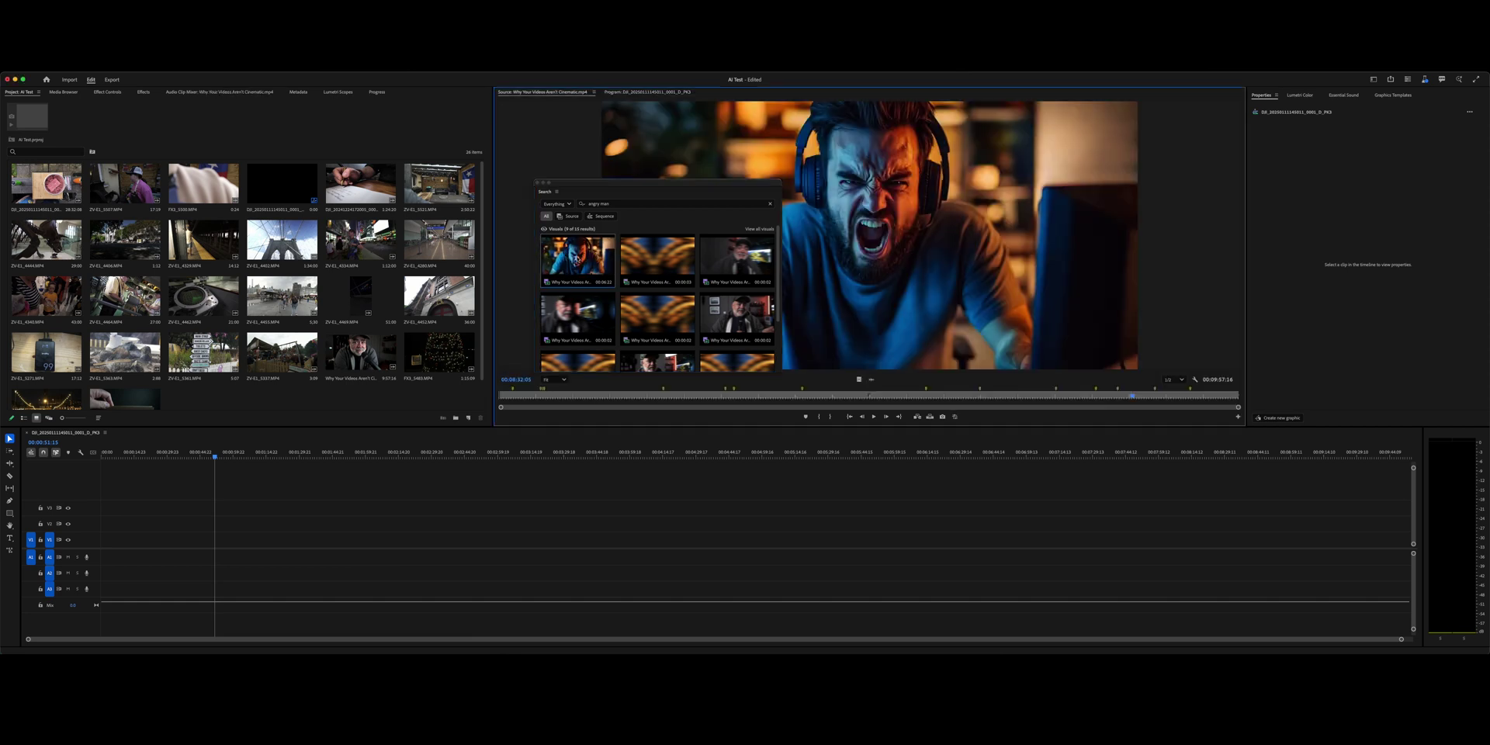
# Step: Preview the first and third 'angry man' results in the Source monitor, jumping a few seconds in
pyautogui.click(575, 259)
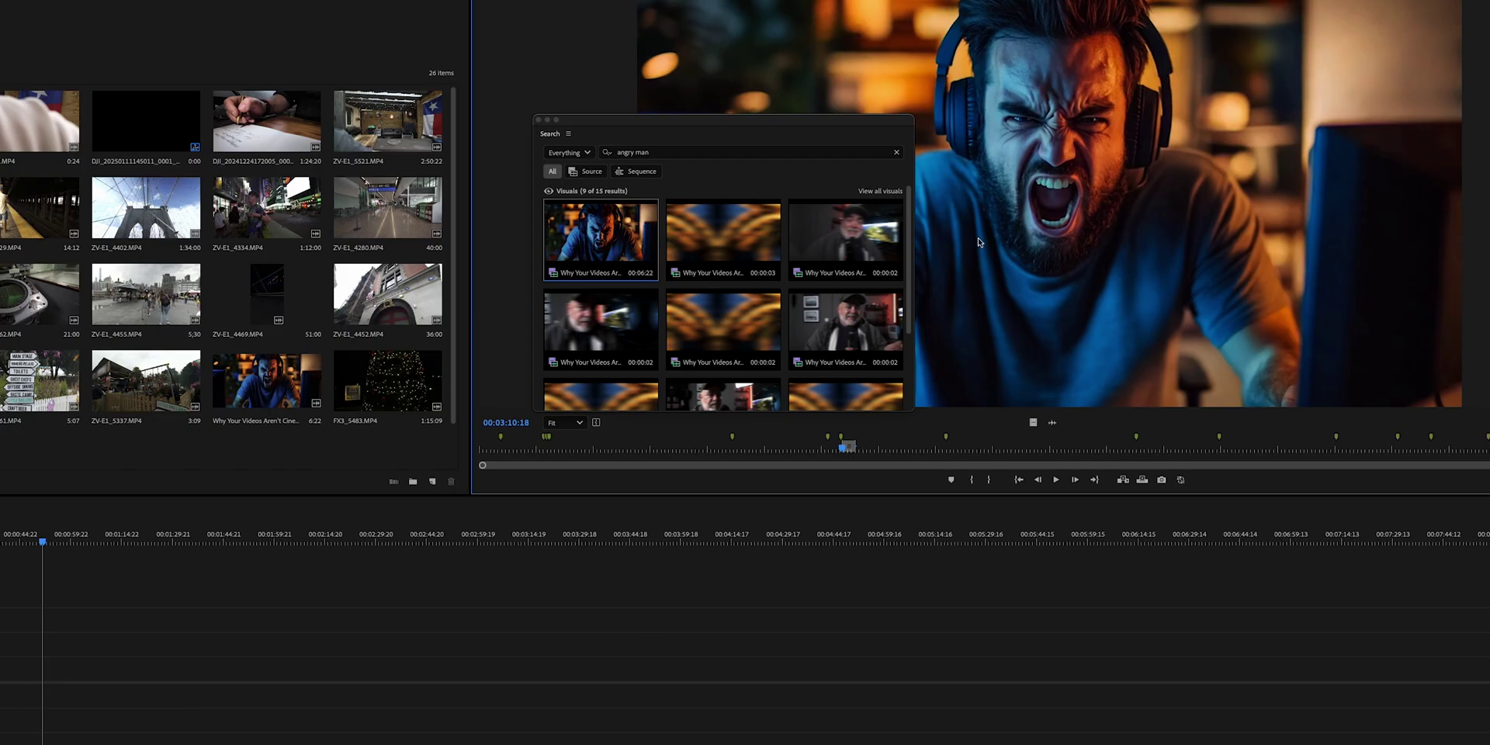
pyautogui.click(844, 237)
pyautogui.click(612, 448)
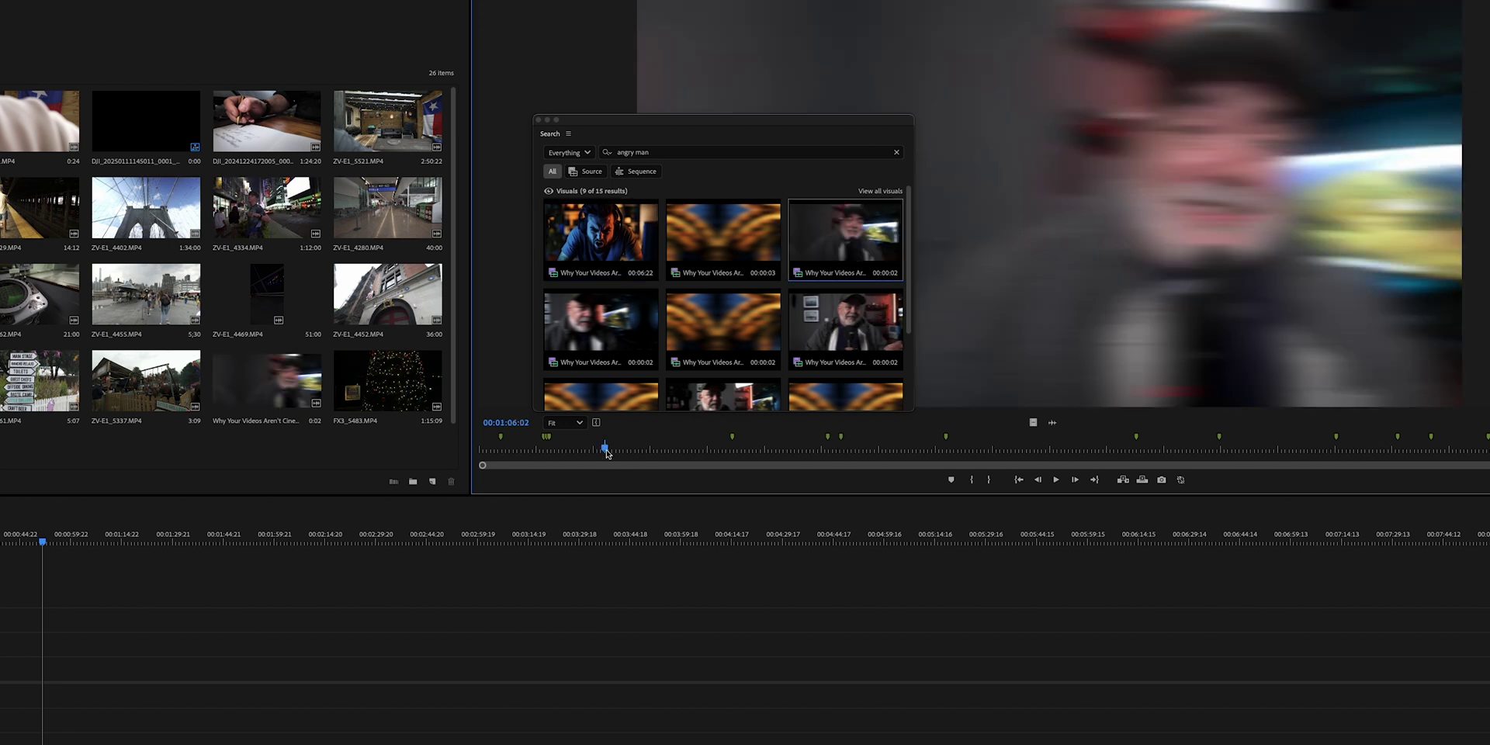
pyautogui.scroll(-3, 691, 347)
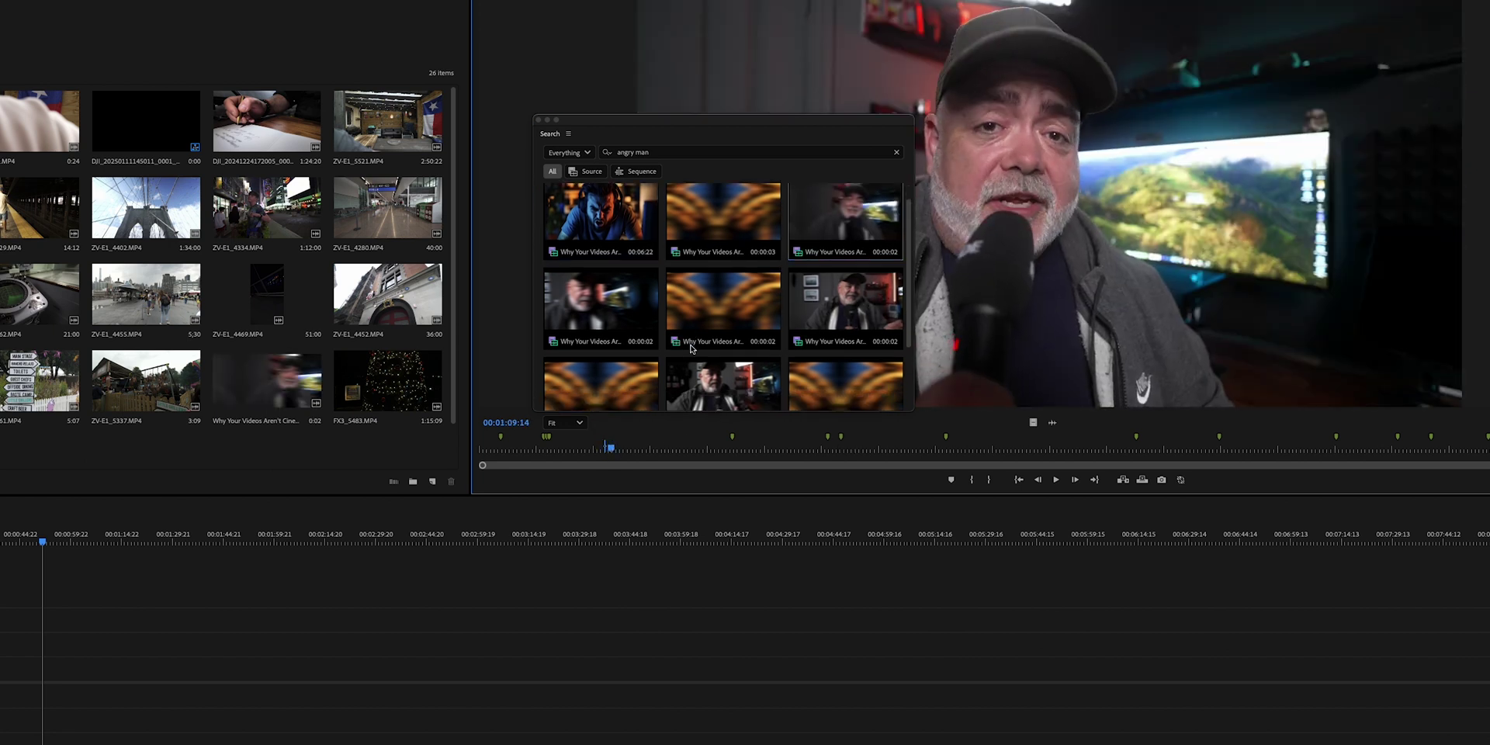
pyautogui.scroll(3, 690, 348)
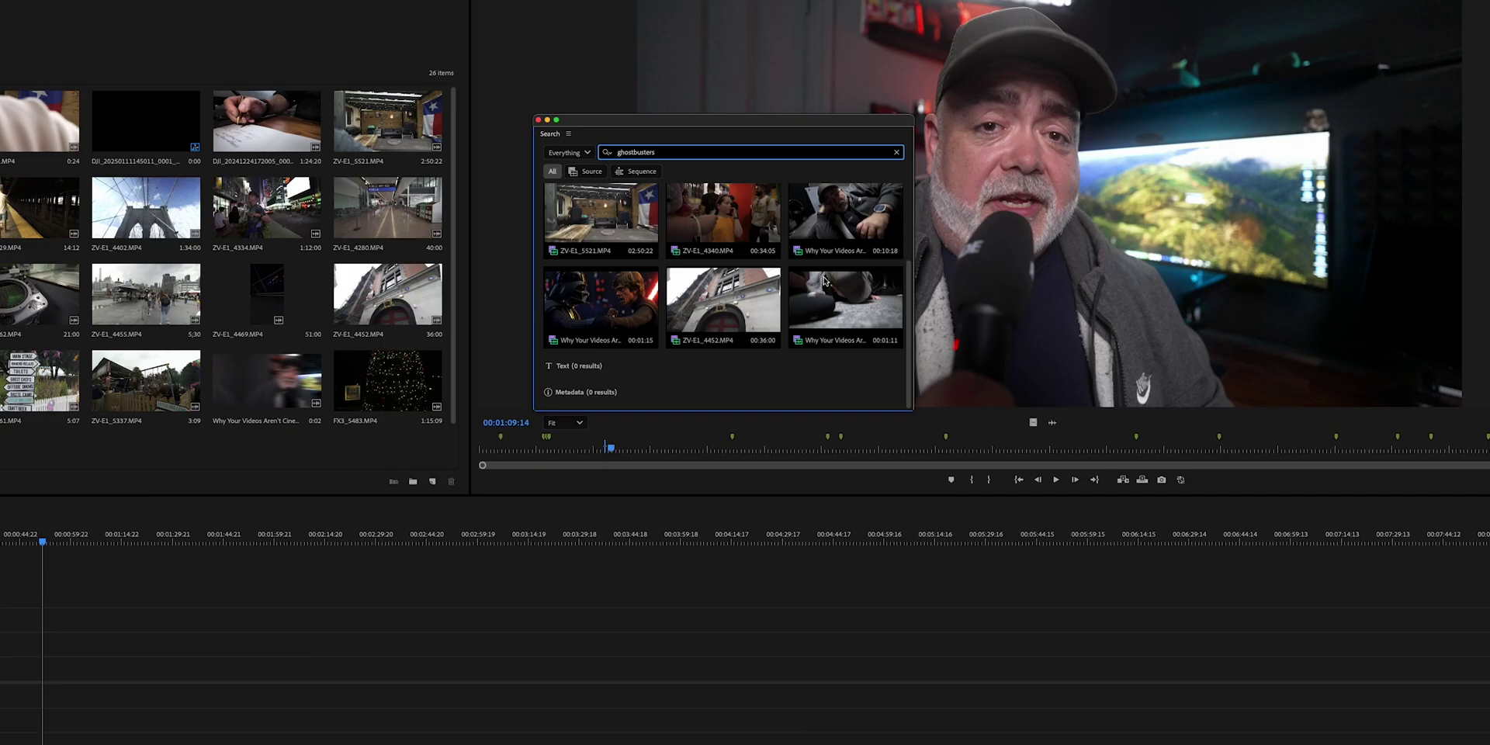
# Step: Search 'man talking into a mic on the floor' and preview the results, including the 01:11:09 microphone clip
pyautogui.write('man ')
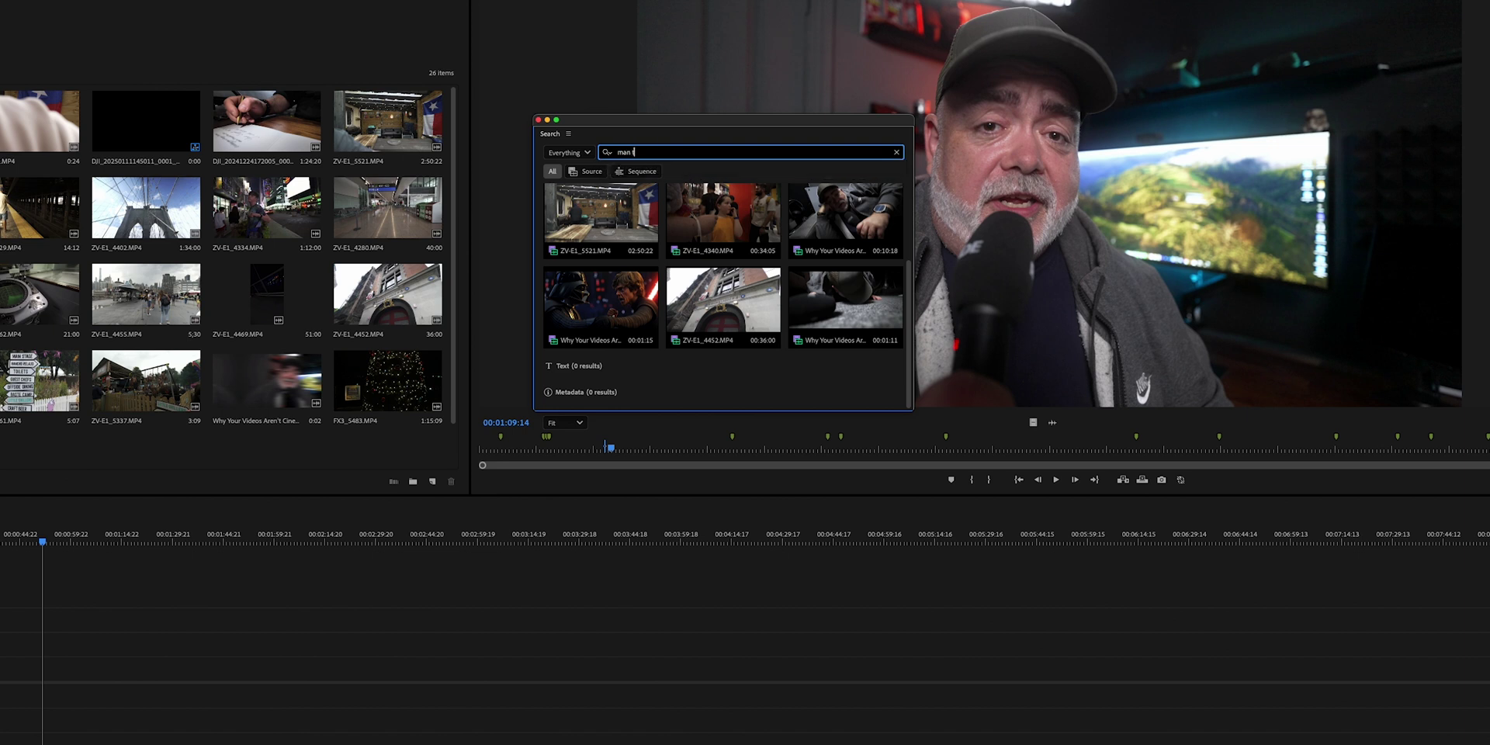
pyautogui.write('talking into a mi')
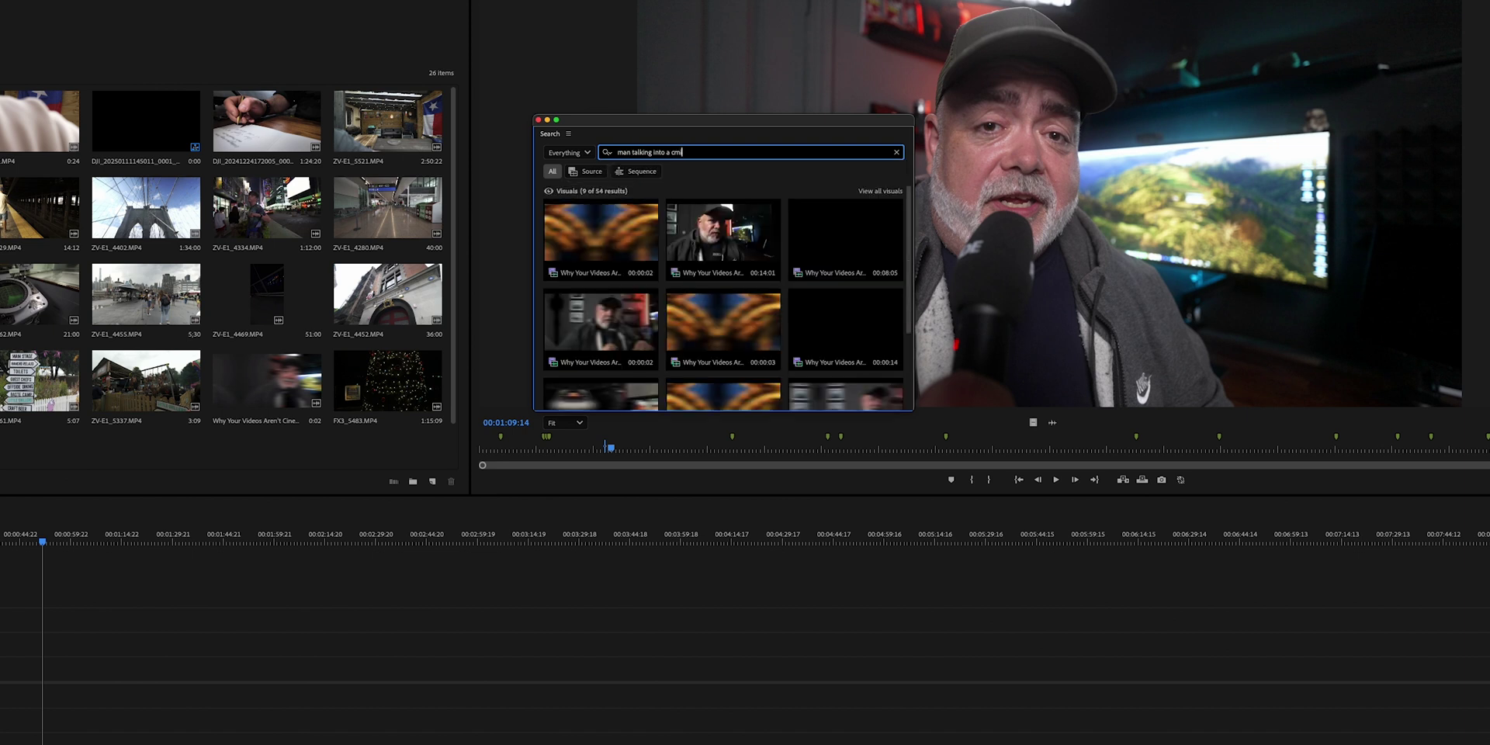
pyautogui.write('c on the floor')
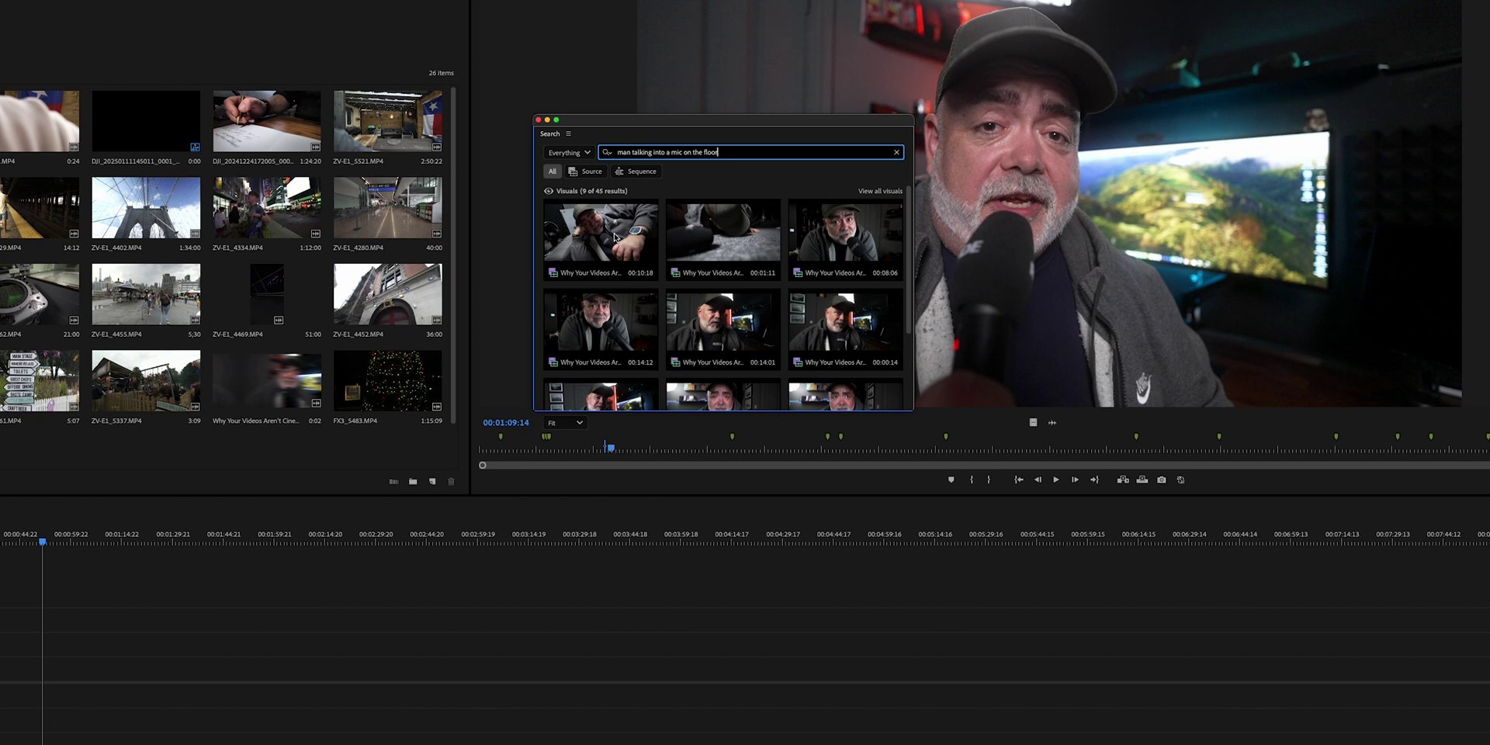
pyautogui.click(717, 242)
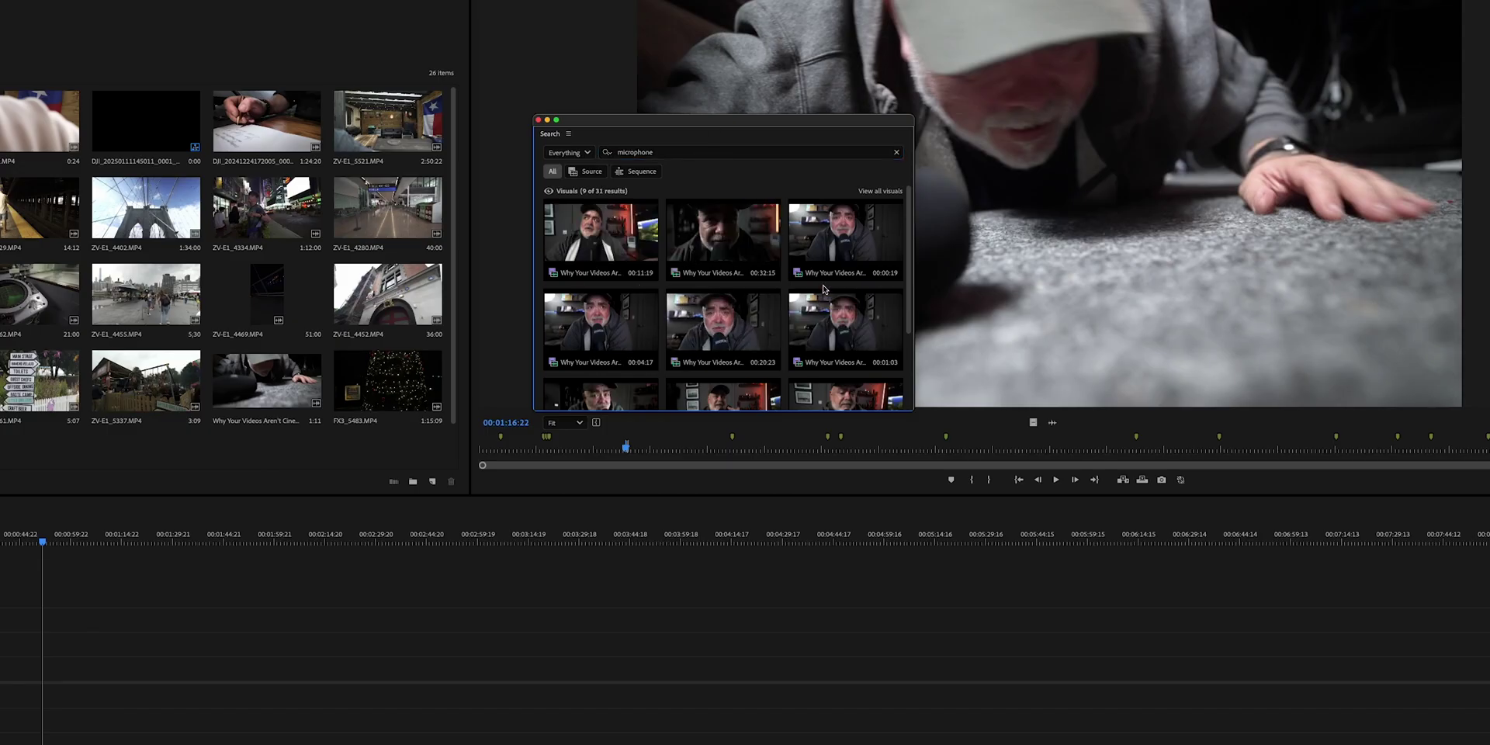
pyautogui.scroll(-2, 823, 288)
pyautogui.doubleClick(723, 369)
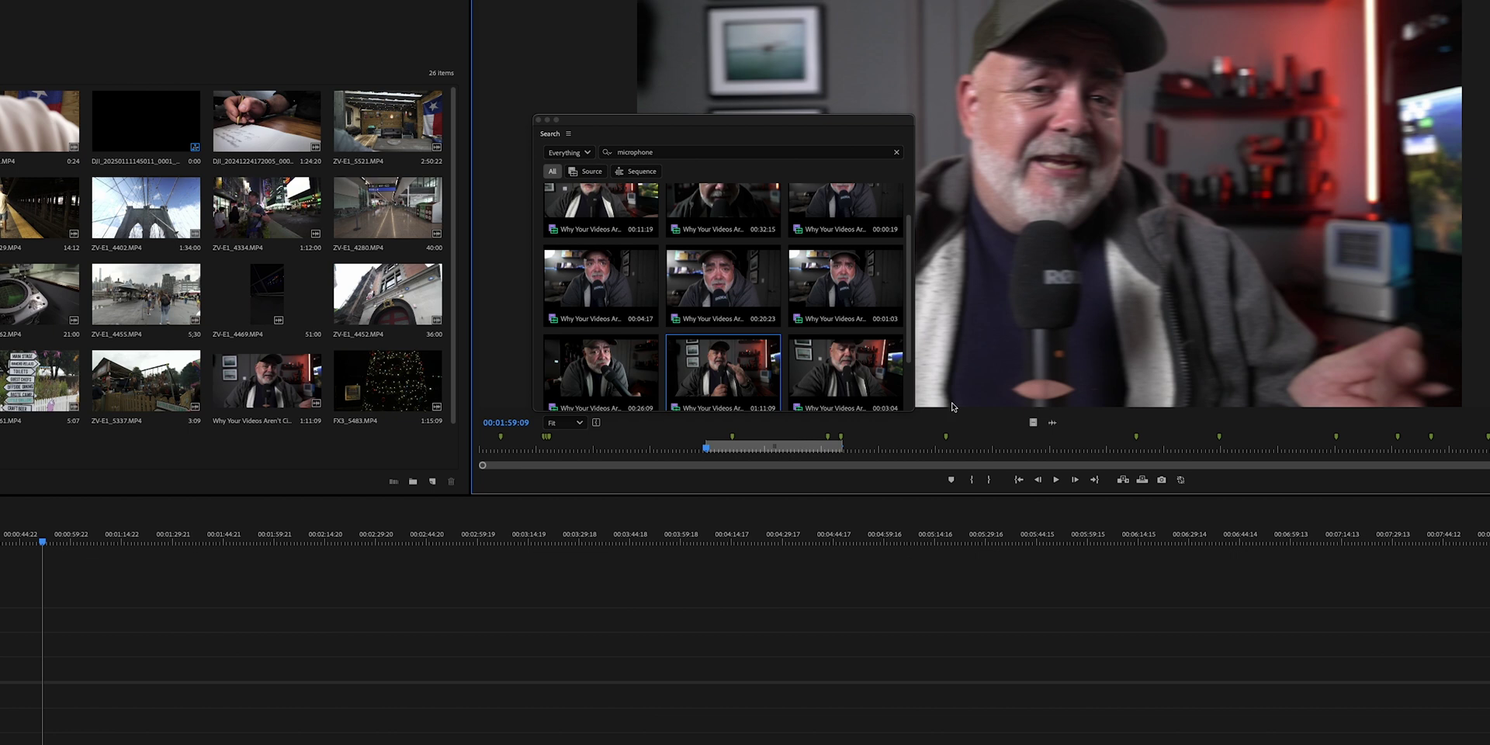
pyautogui.click(678, 152)
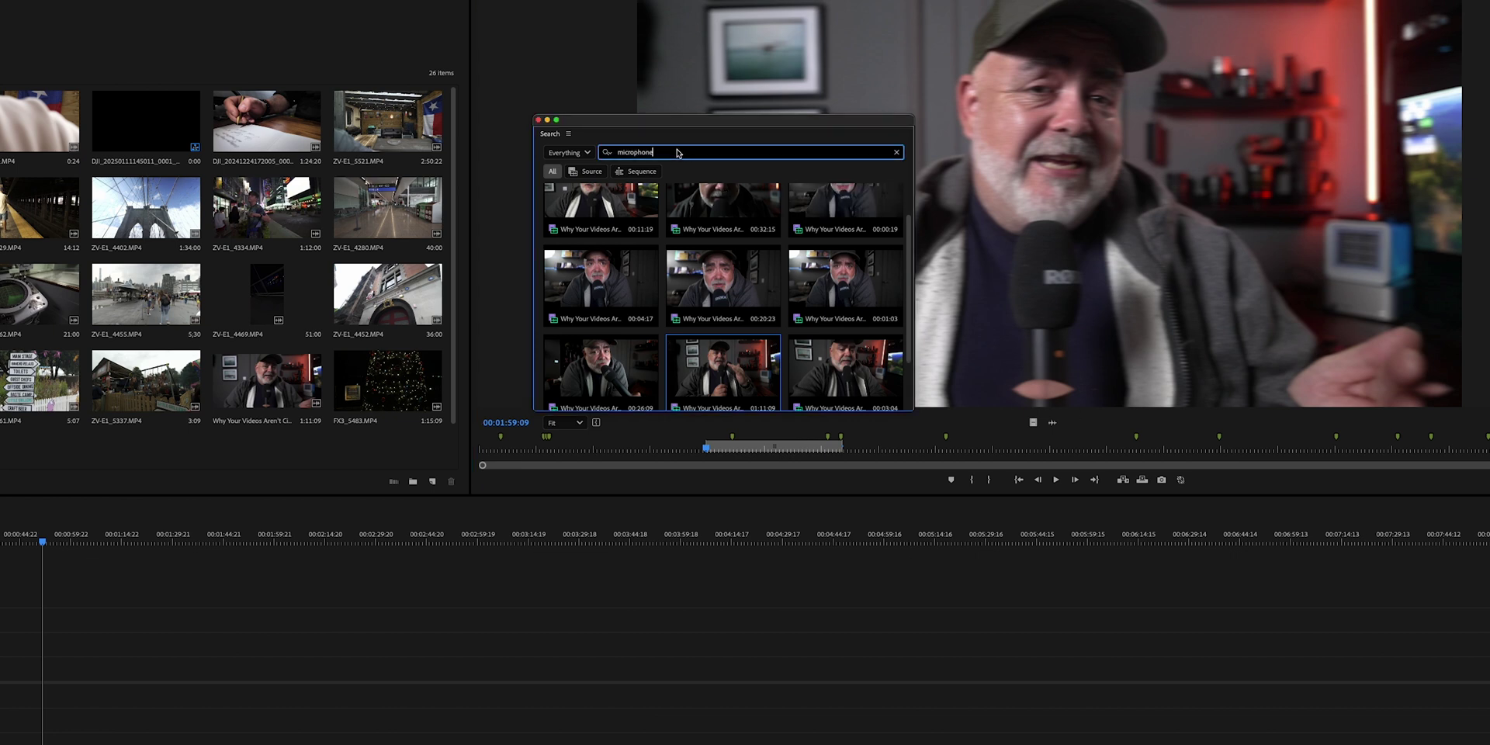
# Step: Run a 'blidge' search and limit the results to source clips, then to the sequence only
pyautogui.write('bl')
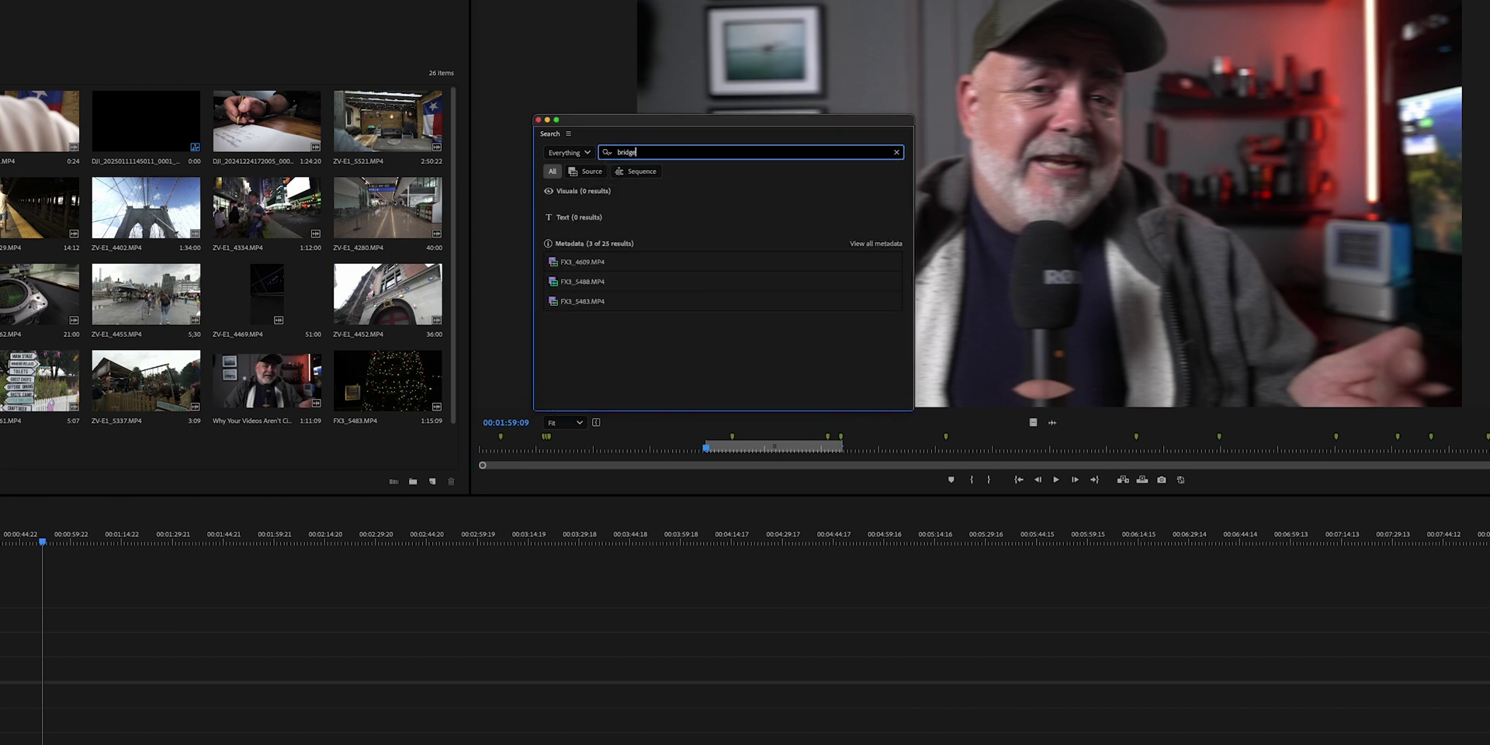
pyautogui.write('idge')
pyautogui.press('Return')
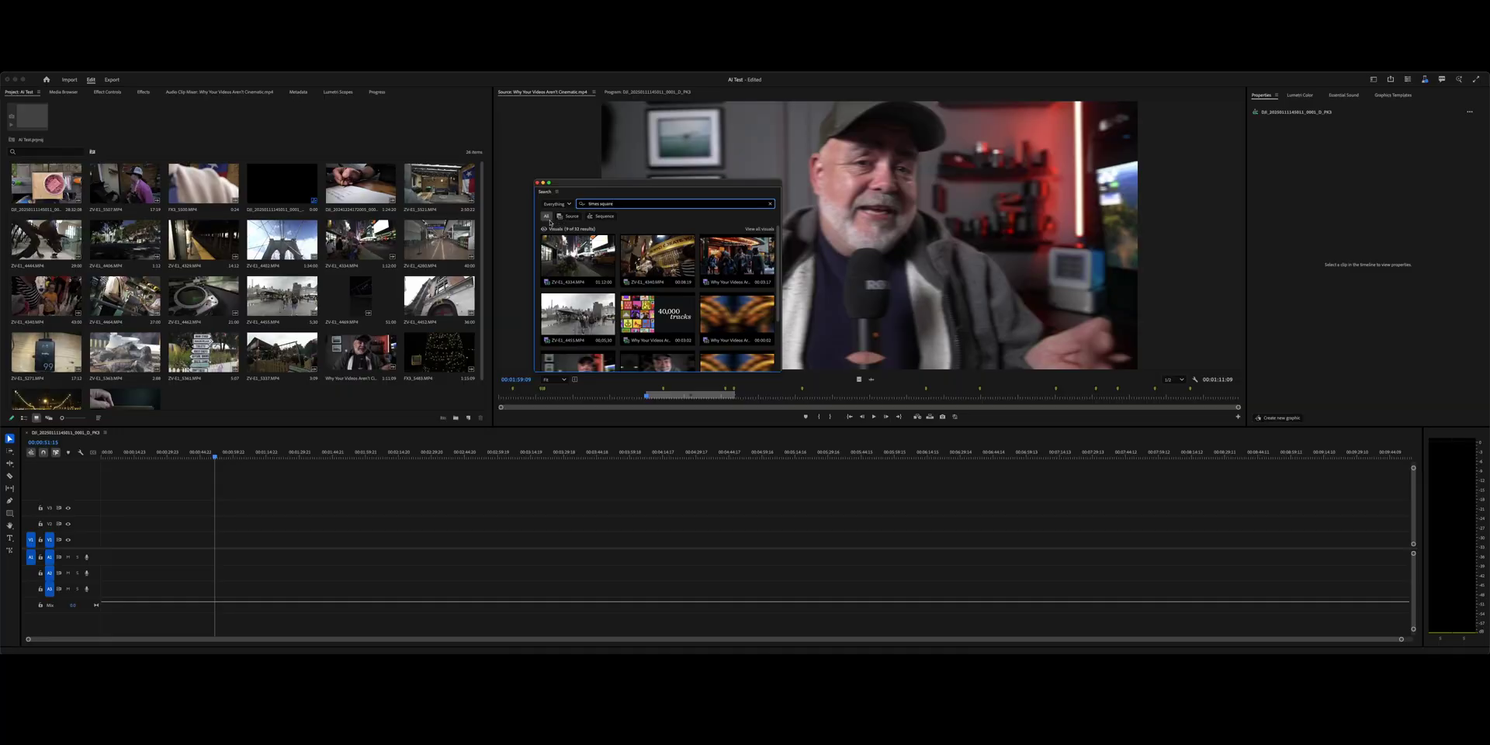
pyautogui.click(572, 216)
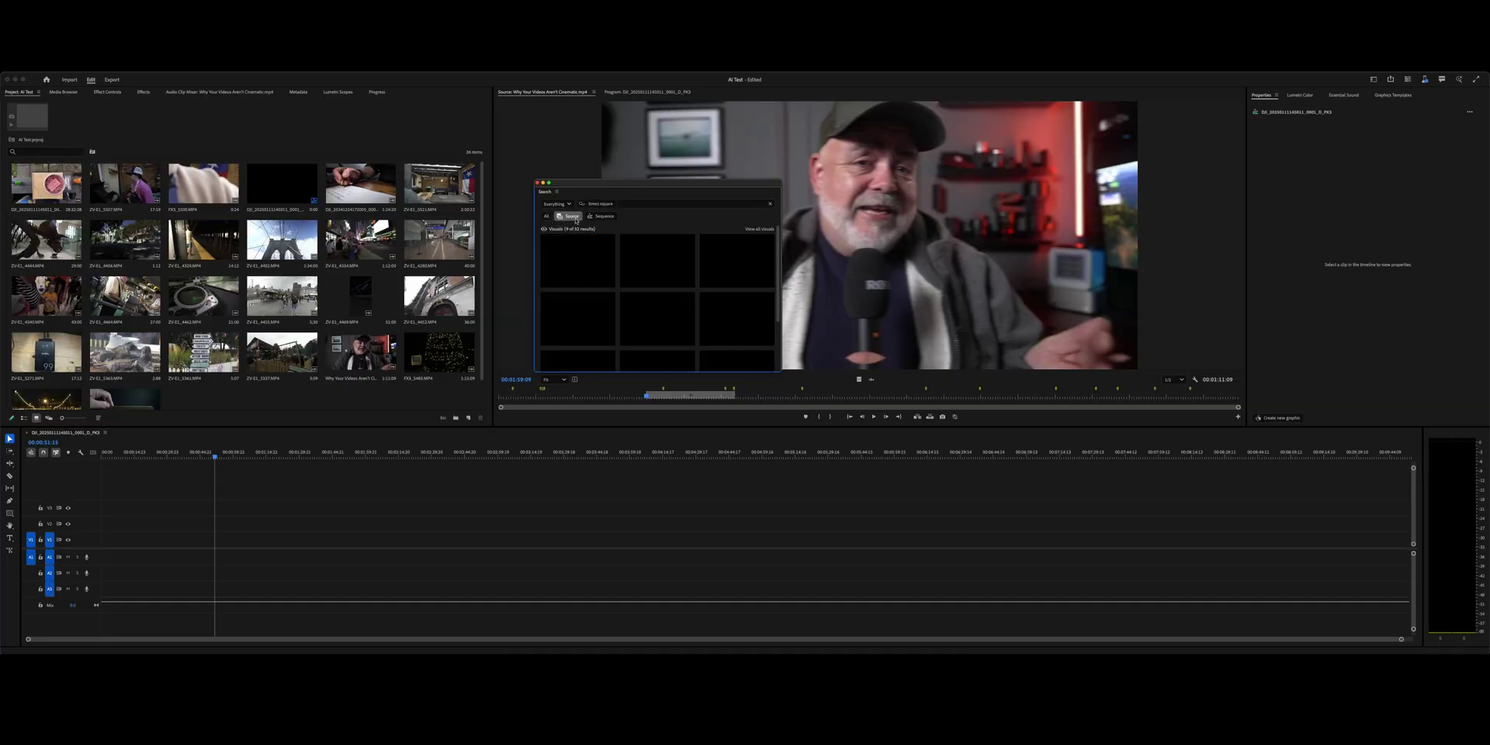
pyautogui.click(602, 217)
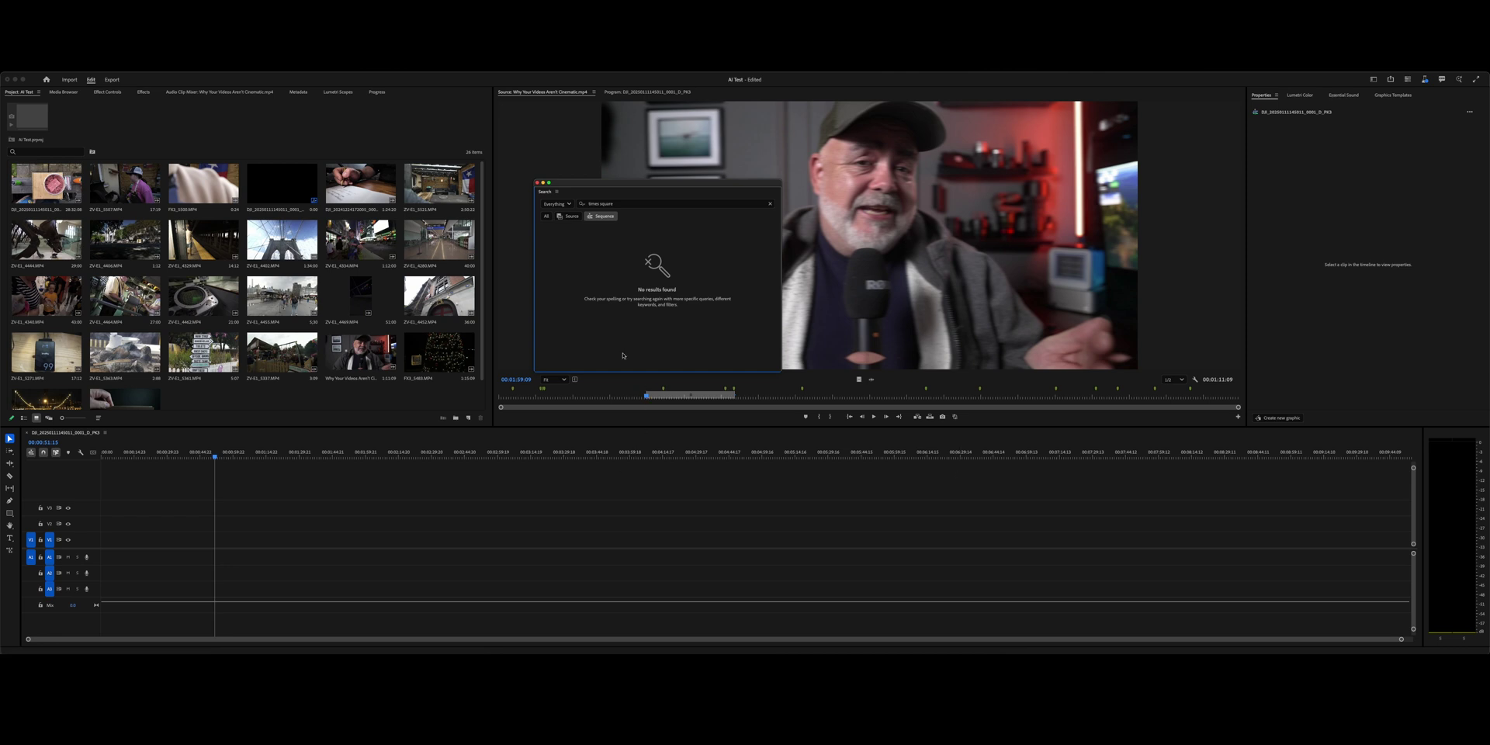
# Step: Place ZV-E1_4334.MP4 on V1 and search the sequence for 'times square' instead
pyautogui.moveTo(395, 253); pyautogui.dragTo(289, 535)
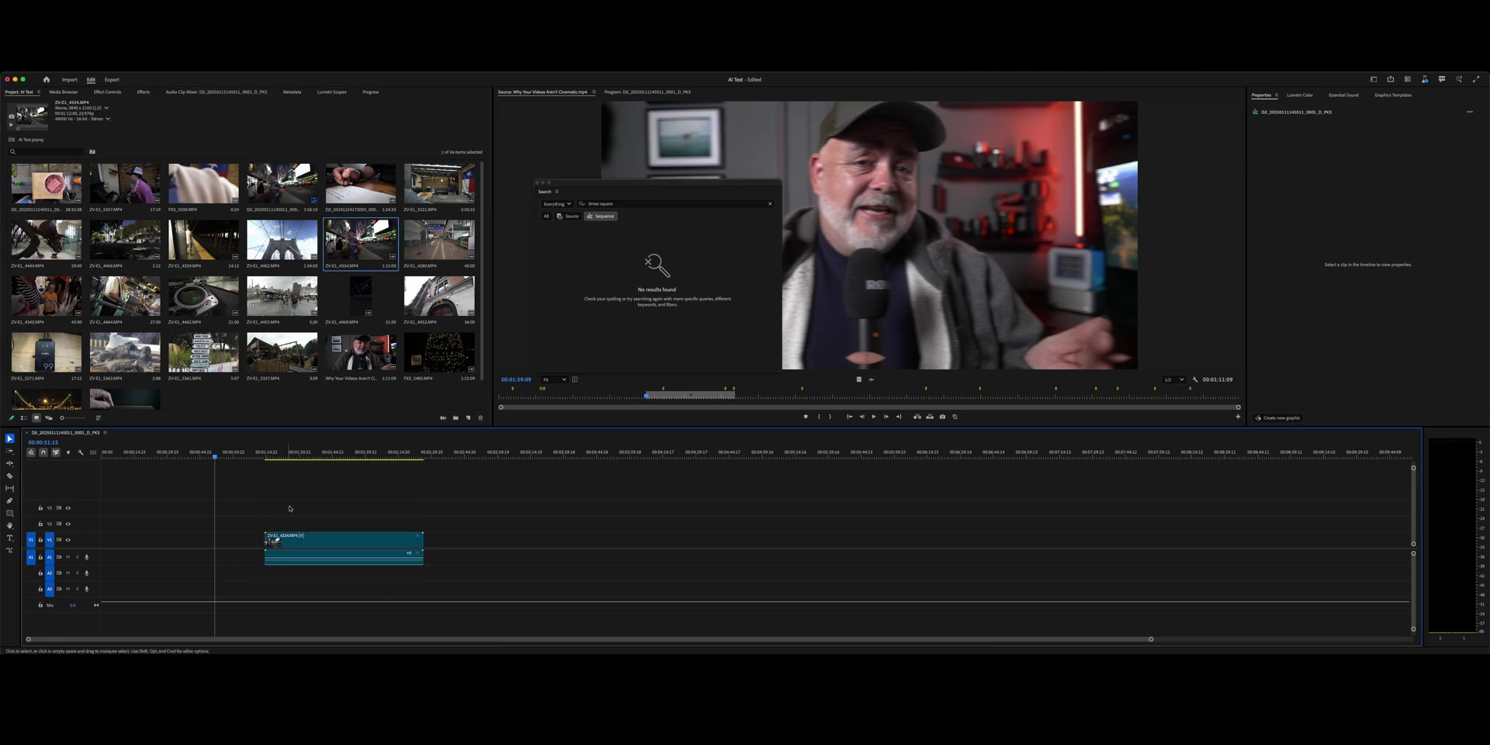
pyautogui.click(301, 455)
pyautogui.click(770, 203)
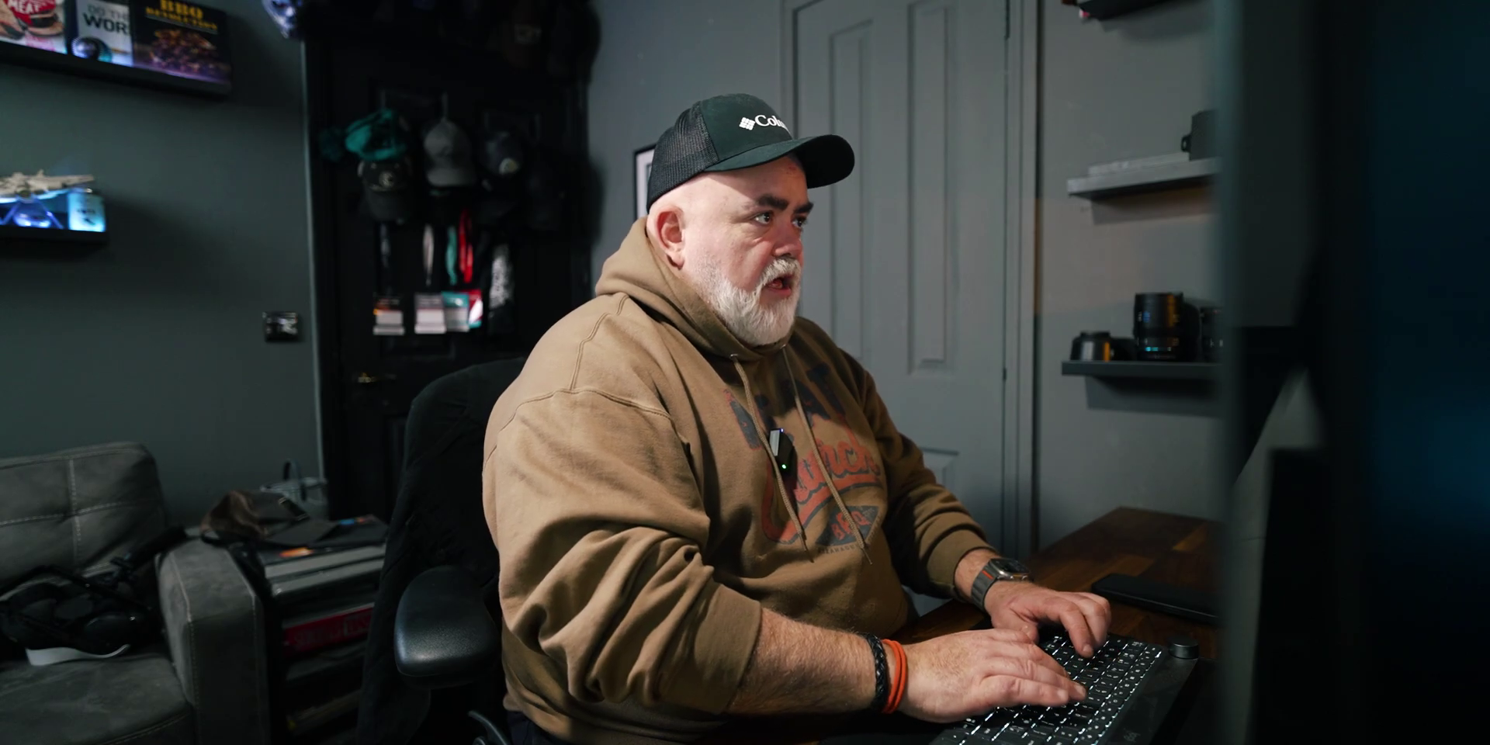
pyautogui.write('times')
pyautogui.write(' square')
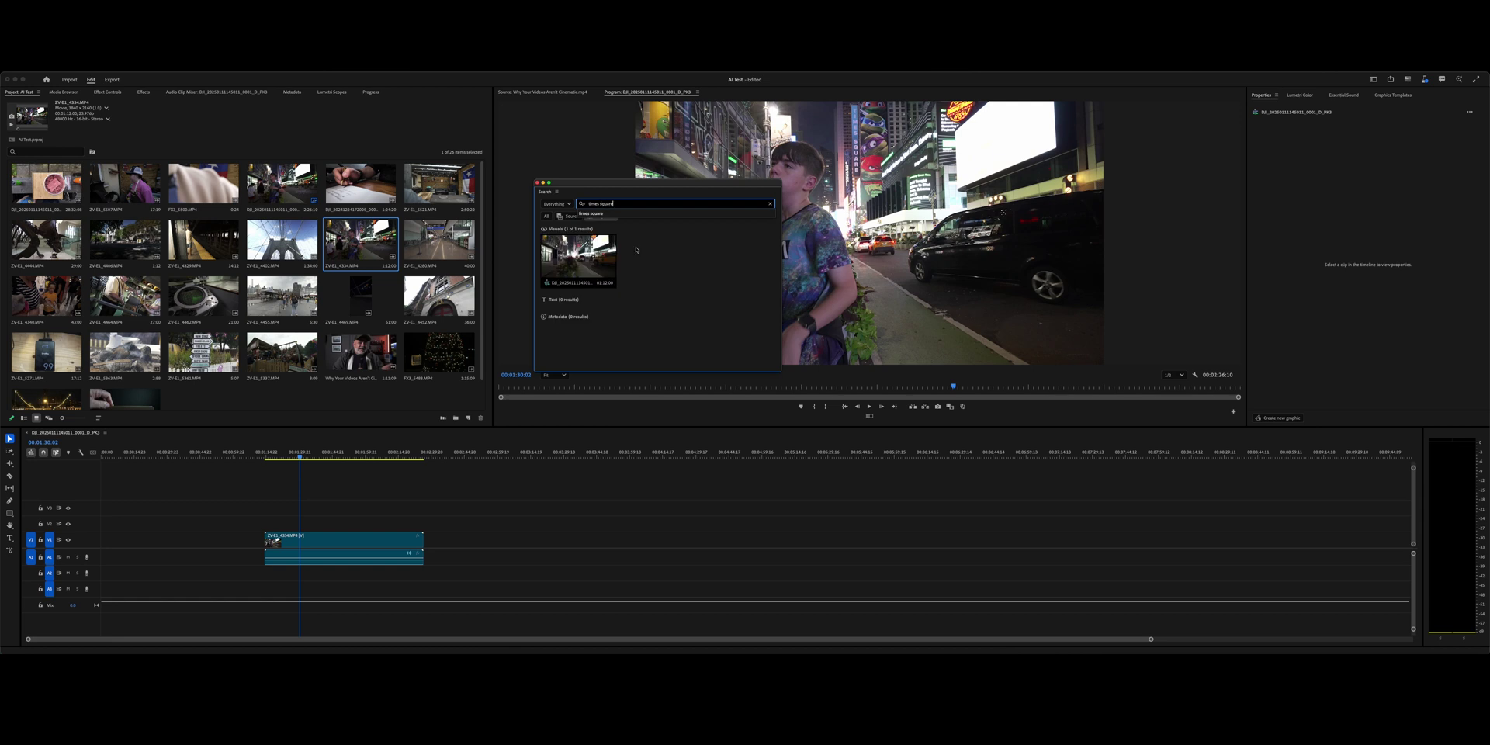
pyautogui.click(642, 242)
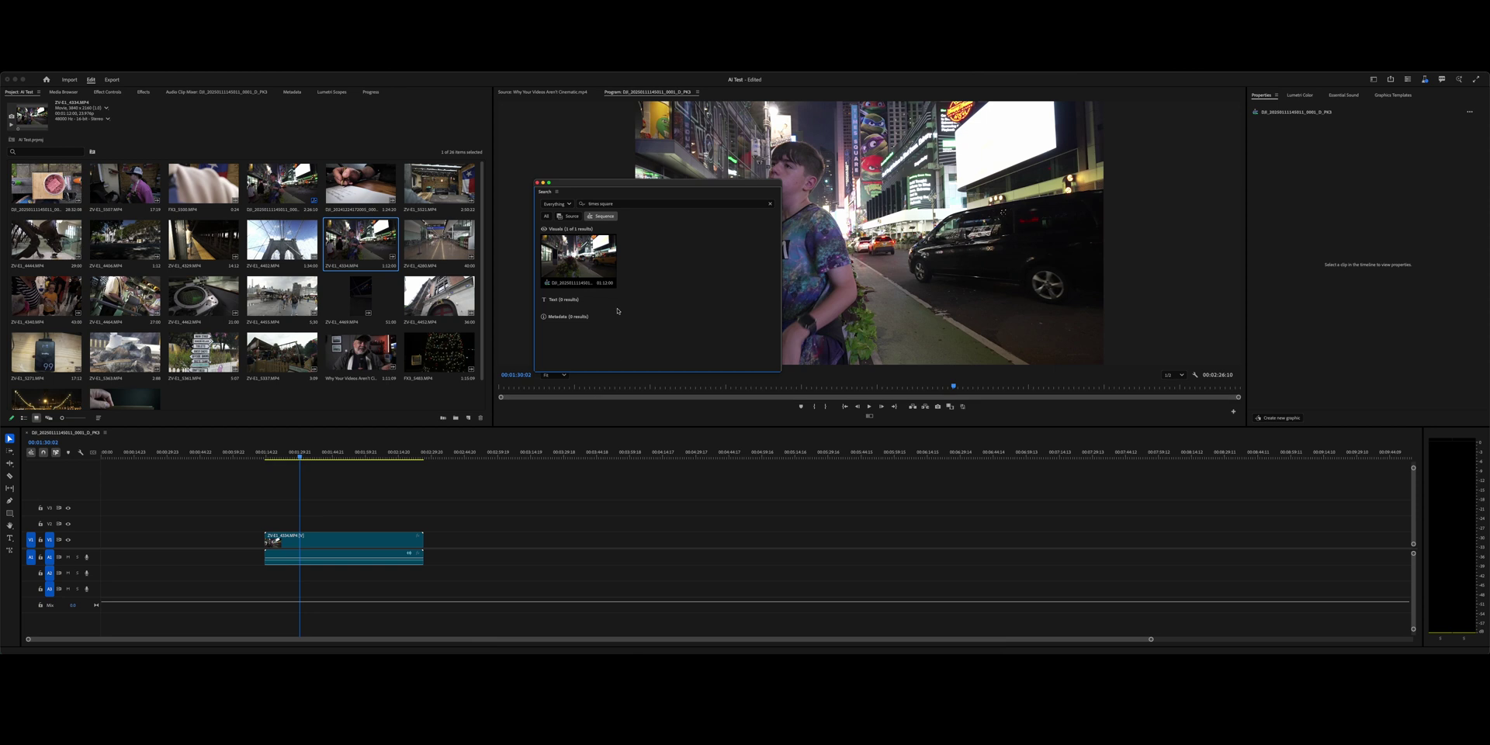
# Step: Change the search scope from Everything to Visuals
pyautogui.click(569, 204)
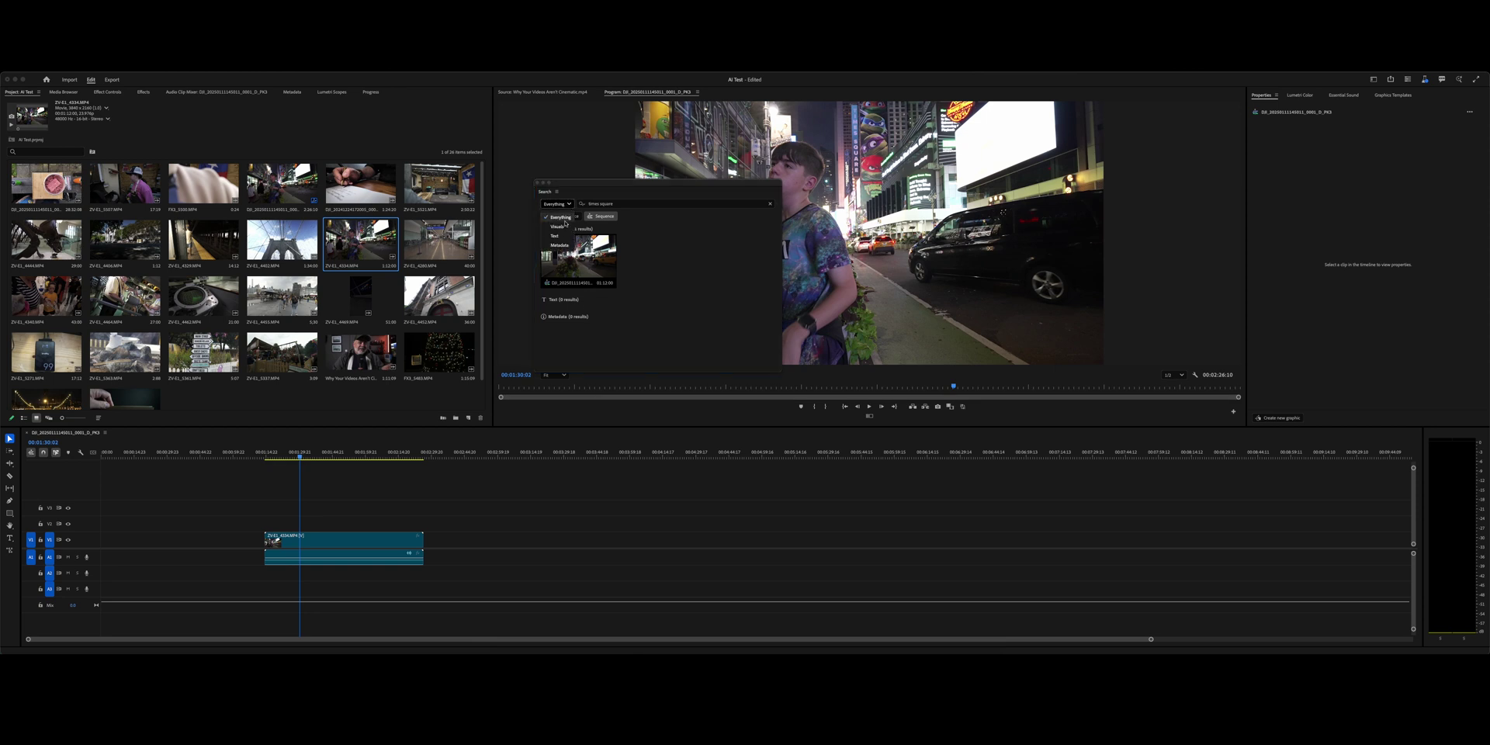
pyautogui.click(564, 227)
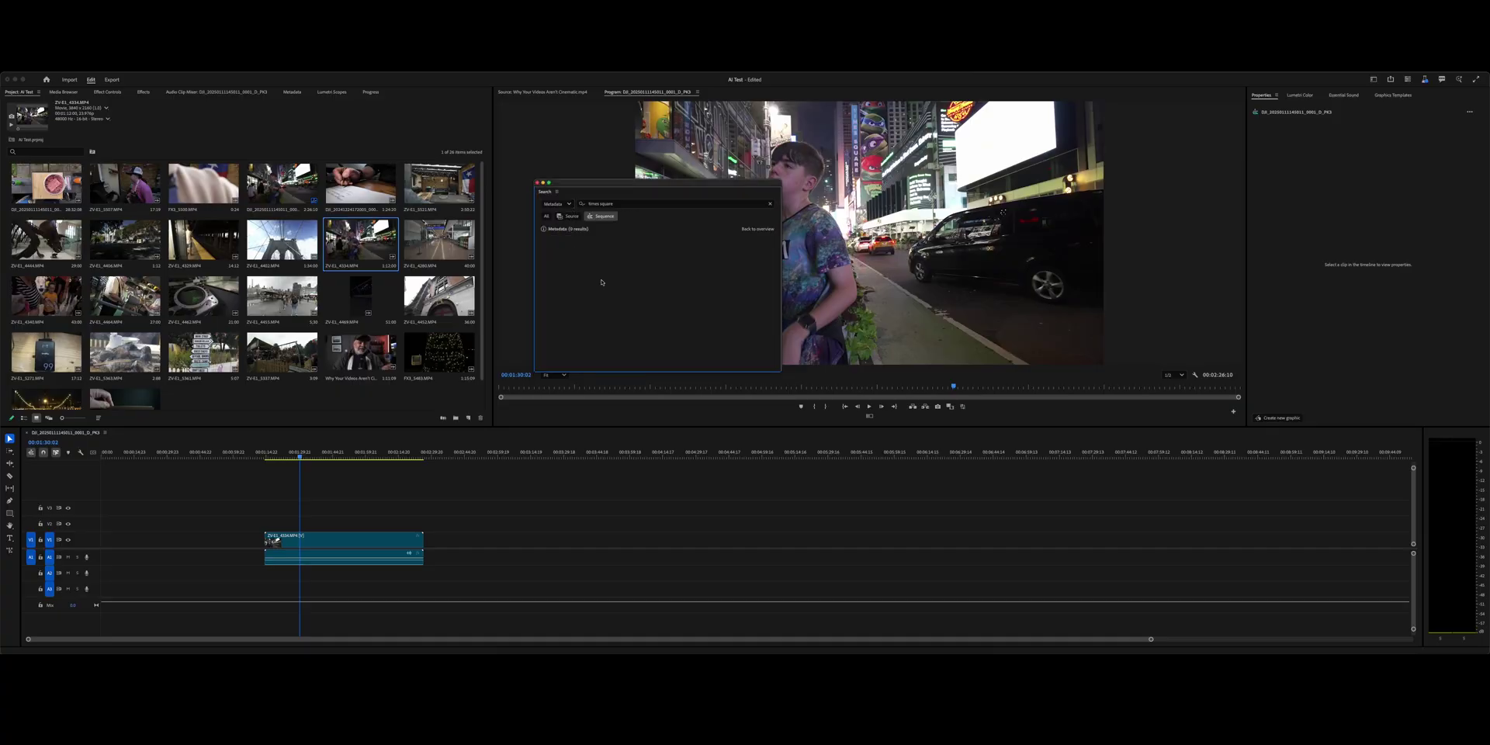
# Step: Replace the 'yellow taxi' query with the suggested 'times square' and run the search
pyautogui.click(565, 205)
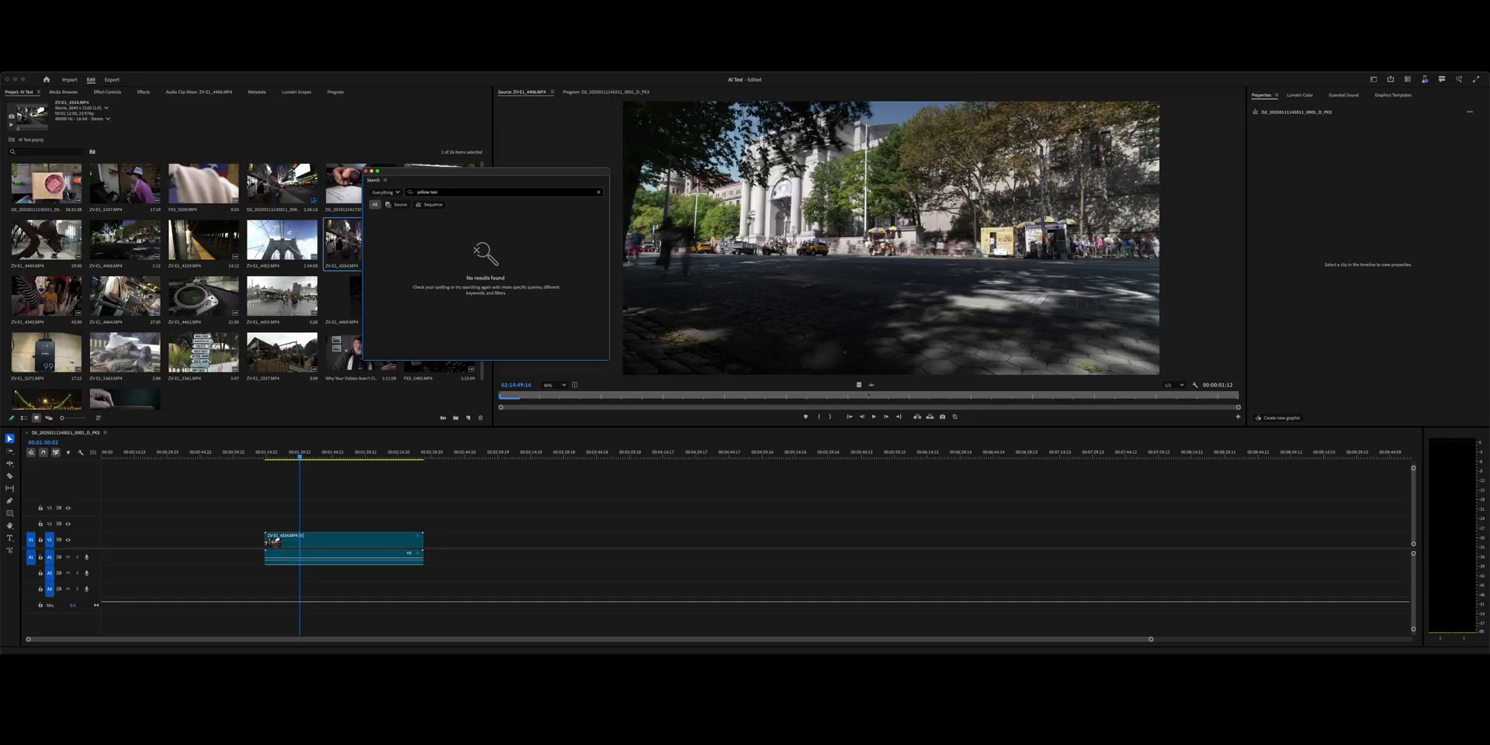
pyautogui.click(501, 193)
pyautogui.write('times')
pyautogui.press('Down')
pyautogui.press('Return')
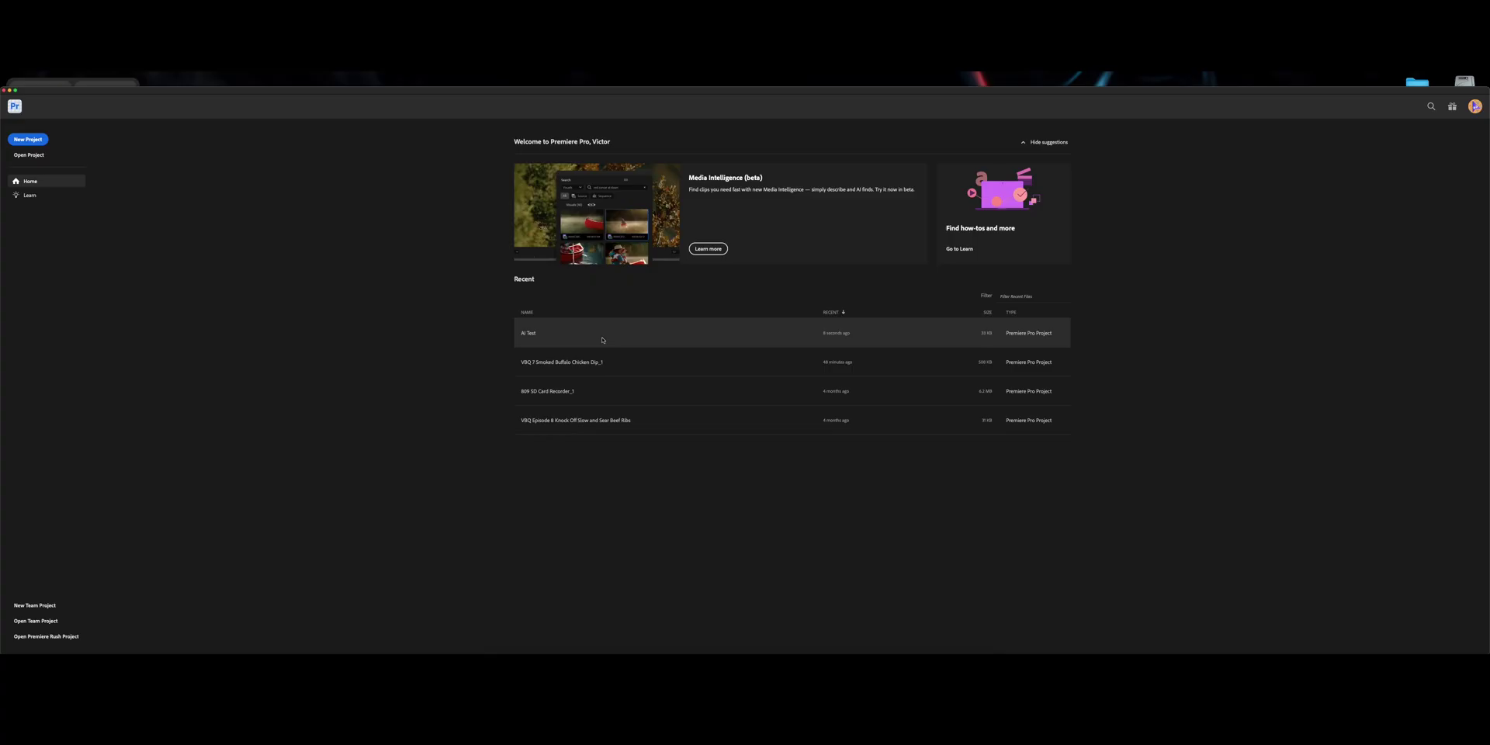
# Step: Open the 'AI Test' project from the Home screen's Recent list
pyautogui.click(526, 334)
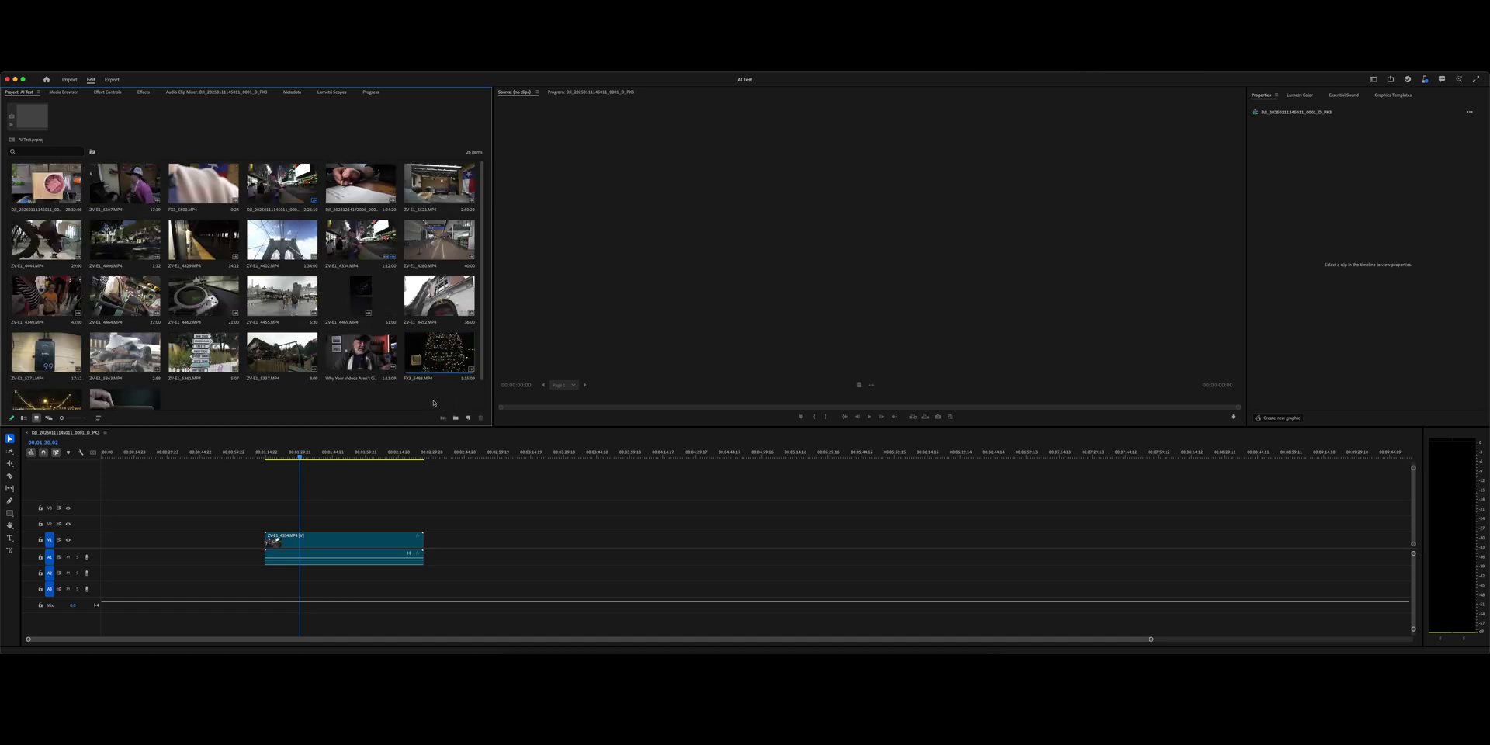
# Step: Run media searches for smoke and yellow taxi, previewing the ZV-E1_4406 match in the Source monitor
pyautogui.click(1459, 80)
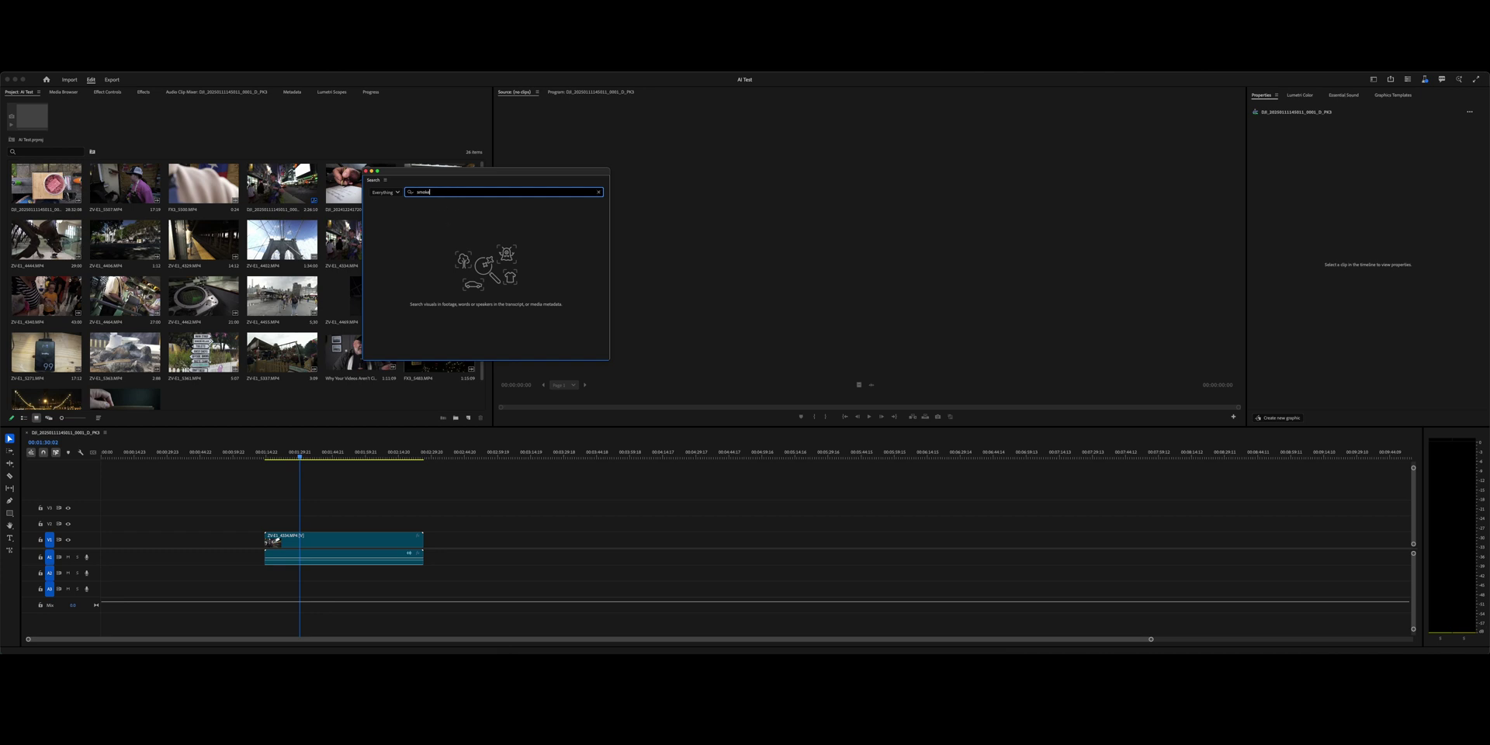
pyautogui.press('Return')
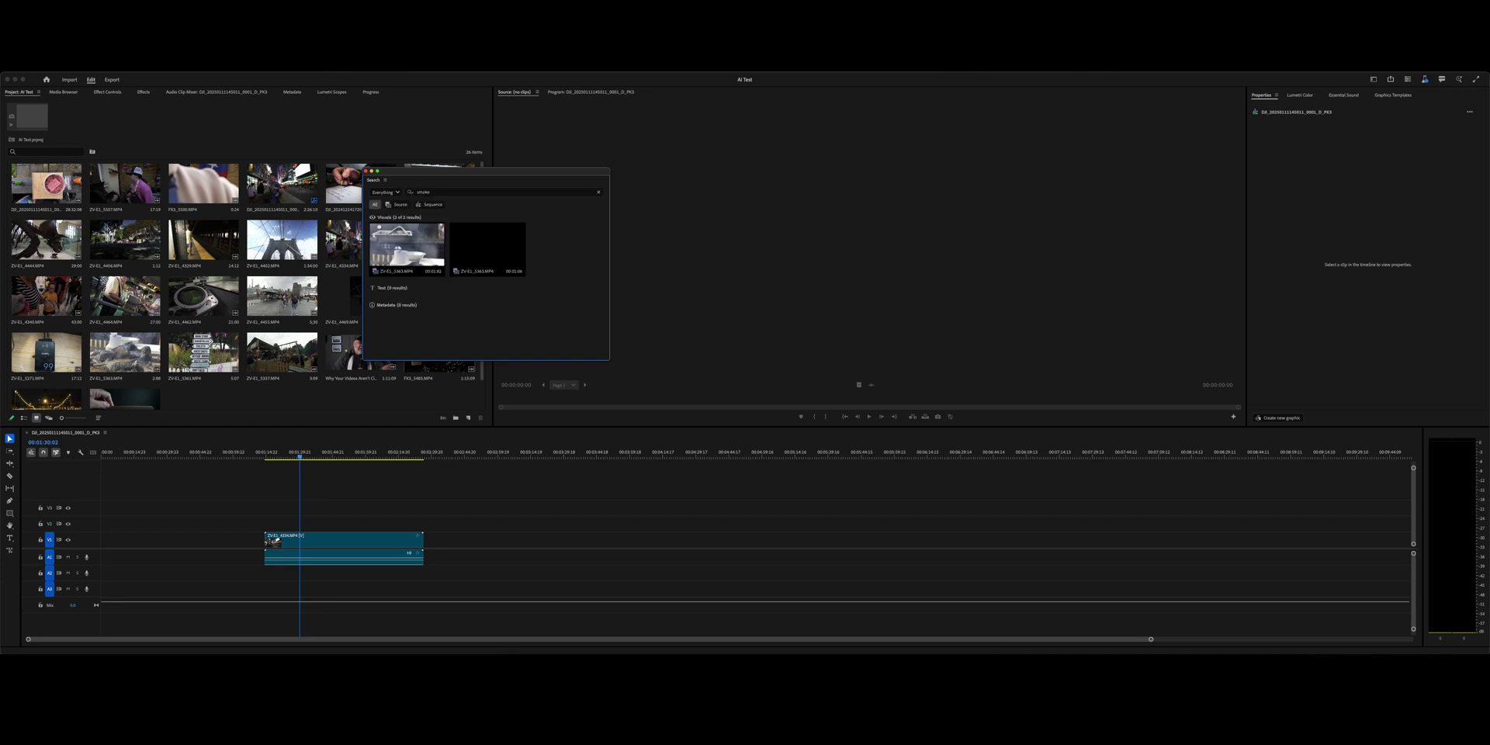
pyautogui.click(474, 190)
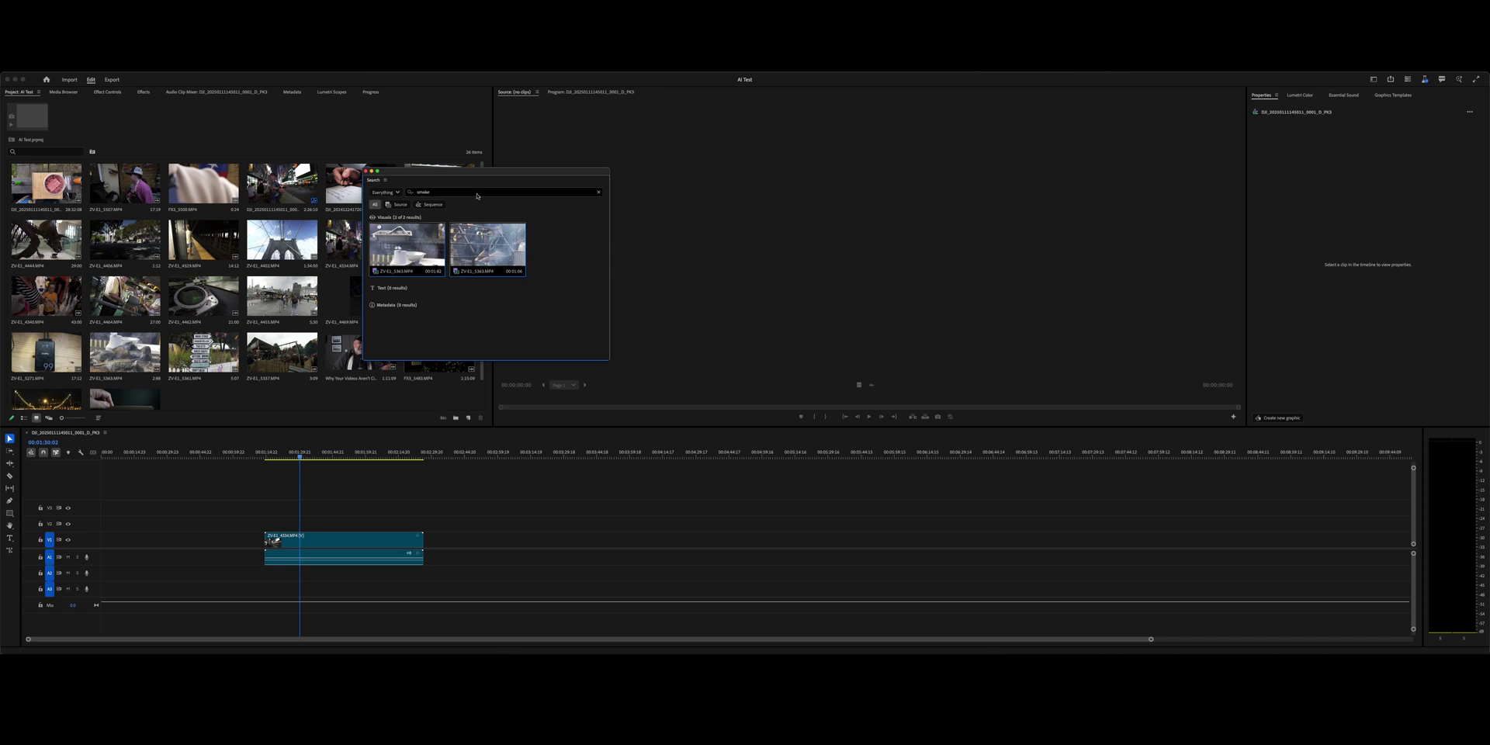
pyautogui.write('ye')
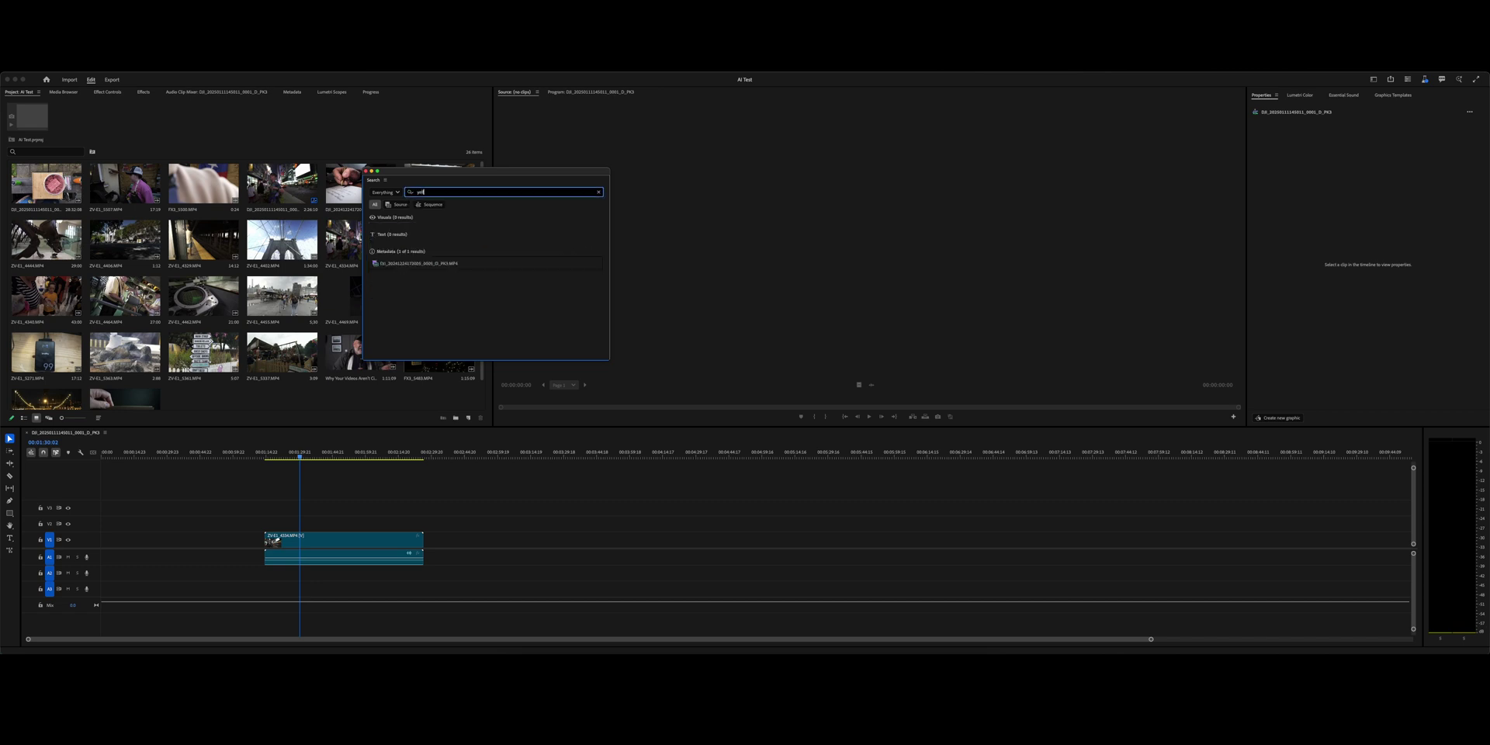
pyautogui.write('llow taxi')
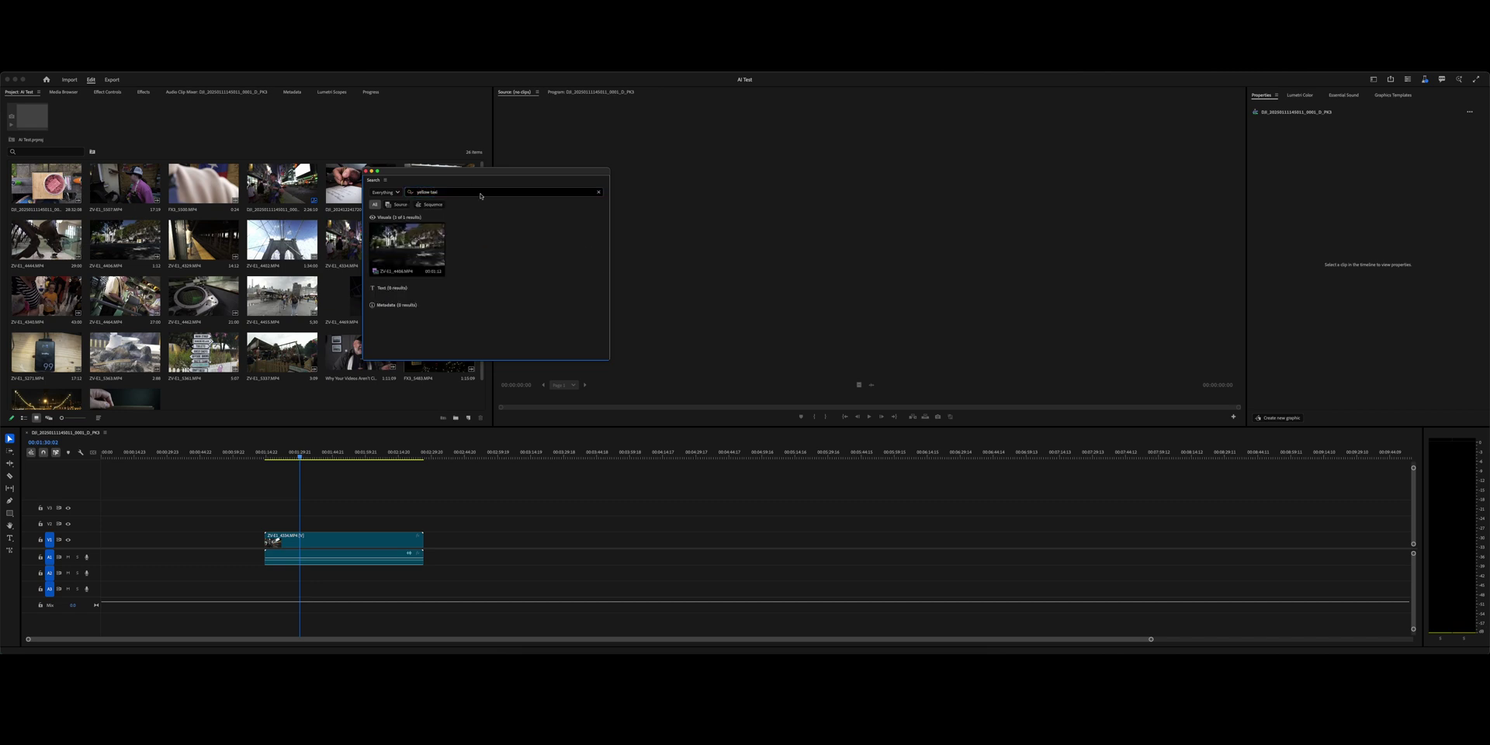
pyautogui.doubleClick(400, 248)
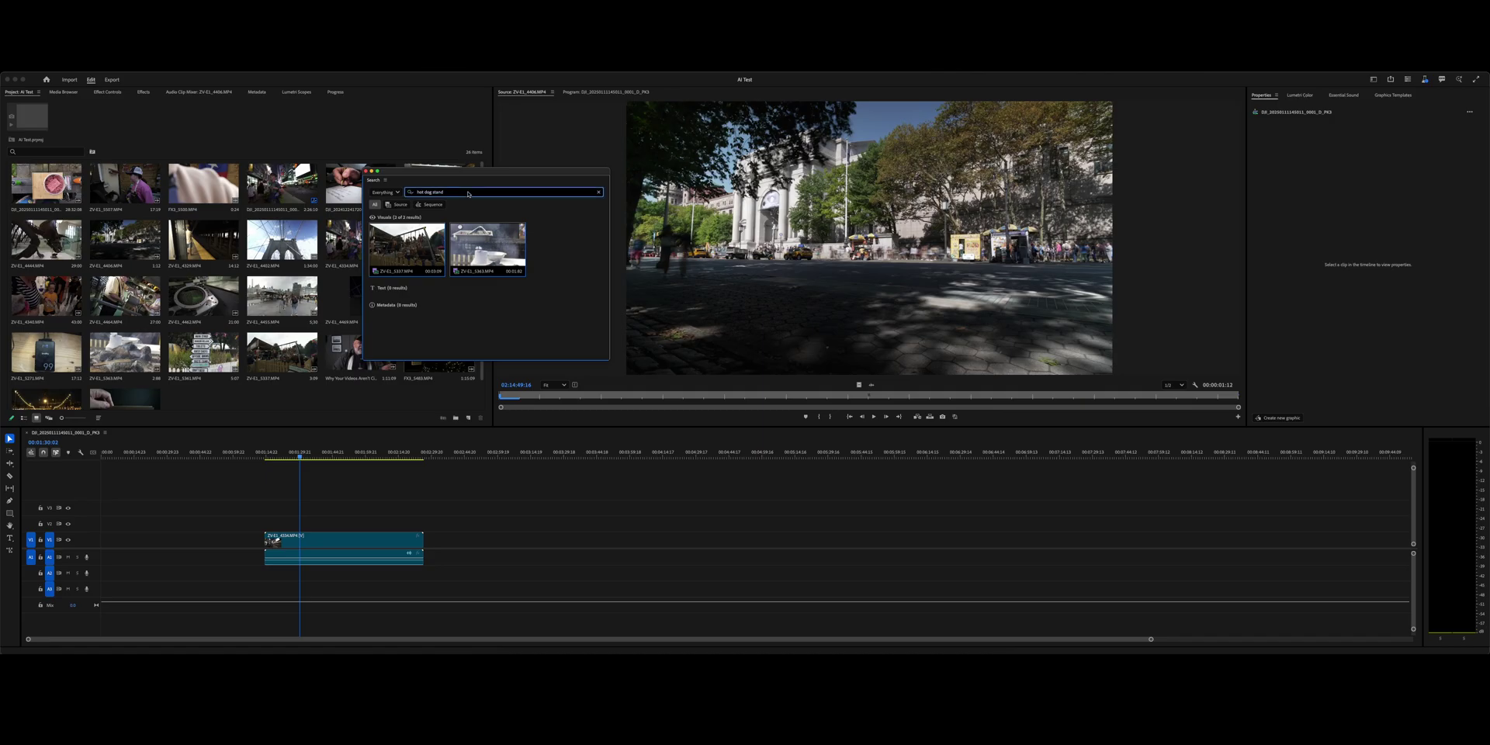
# Step: Replace the hot dog stand query with a search for hanging ducks
pyautogui.click(467, 193)
pyautogui.write('hanging ducks')
pyautogui.press('Return')
# Step: Preview the aircraft-deck clip, place it on V1/A1, and zoom the timeline in on it
pyautogui.click(437, 240)
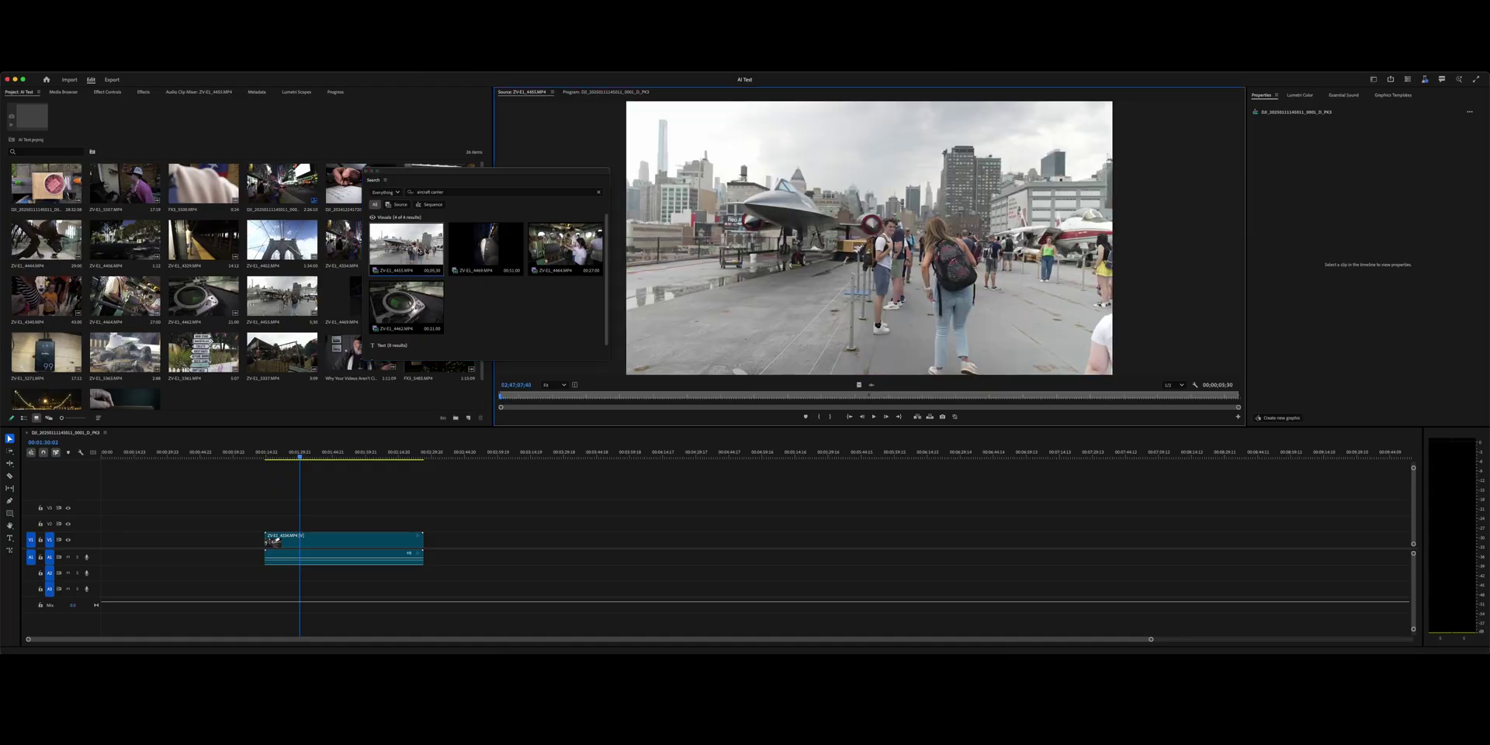
pyautogui.moveTo(867, 267); pyautogui.dragTo(584, 537)
pyautogui.click(587, 455)
pyautogui.press('=')
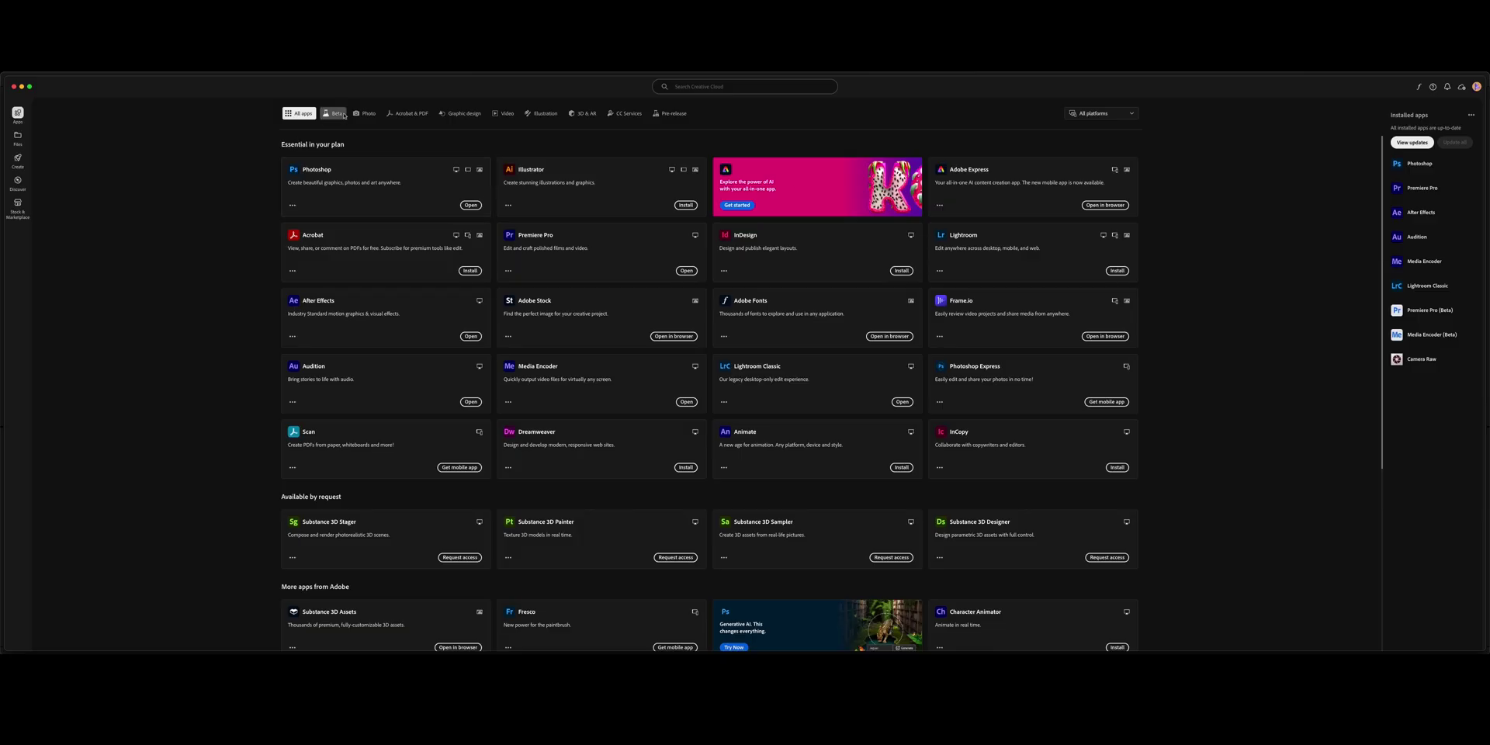
# Step: Show the Beta apps list in the Creative Cloud app
pyautogui.click(341, 114)
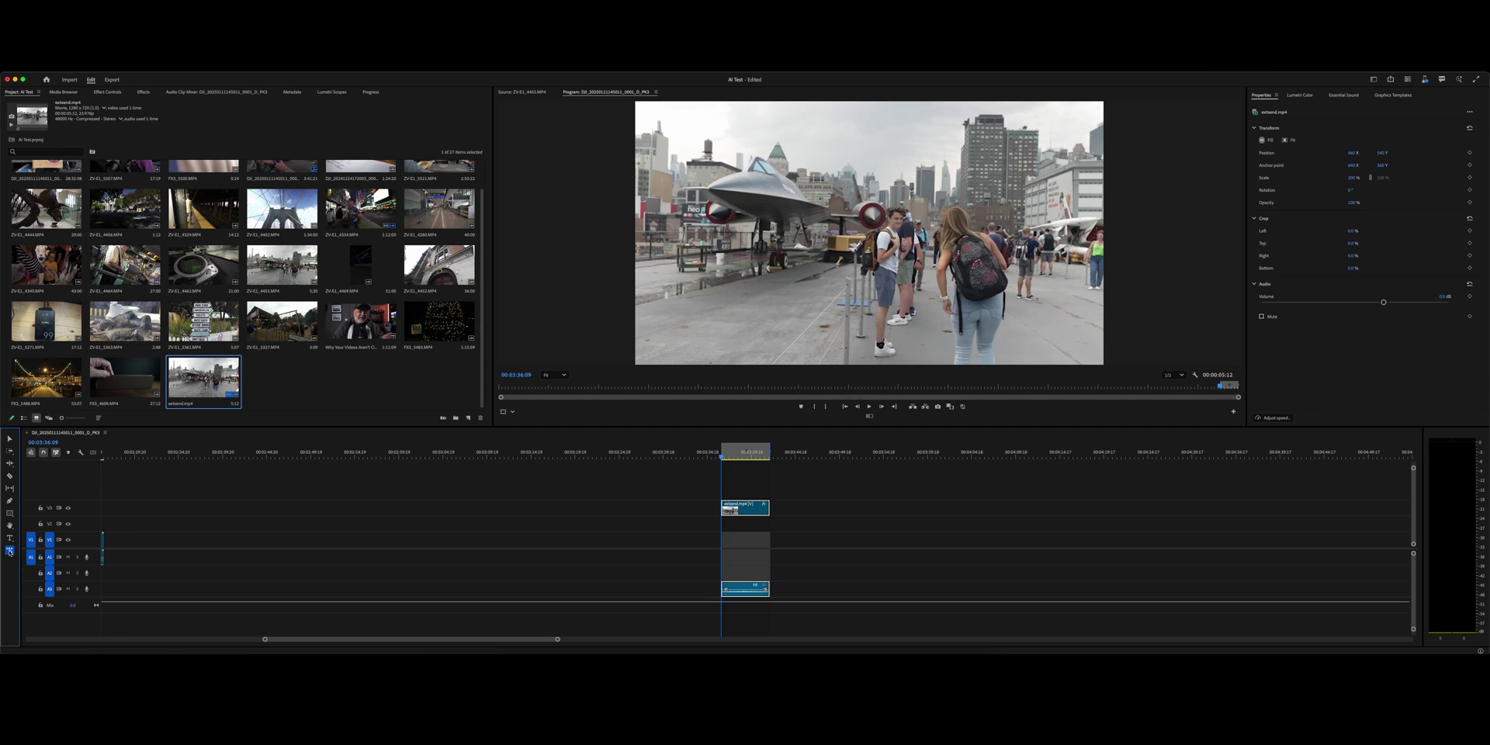
# Step: Extend the aircraft-deck clip's end by +00:00:02:00 of generated footage
pyautogui.moveTo(771, 510); pyautogui.dragTo(799, 510)
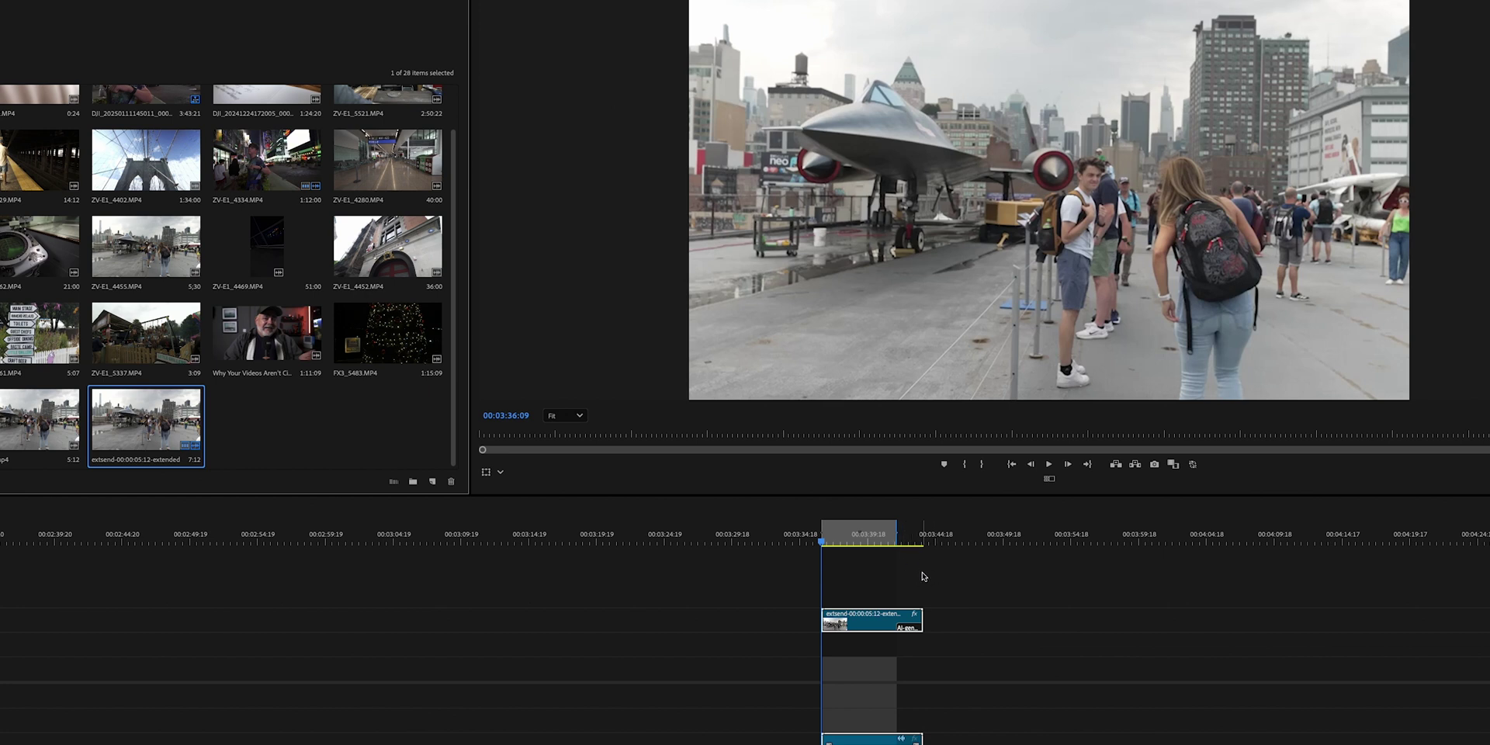
pyautogui.click(892, 546)
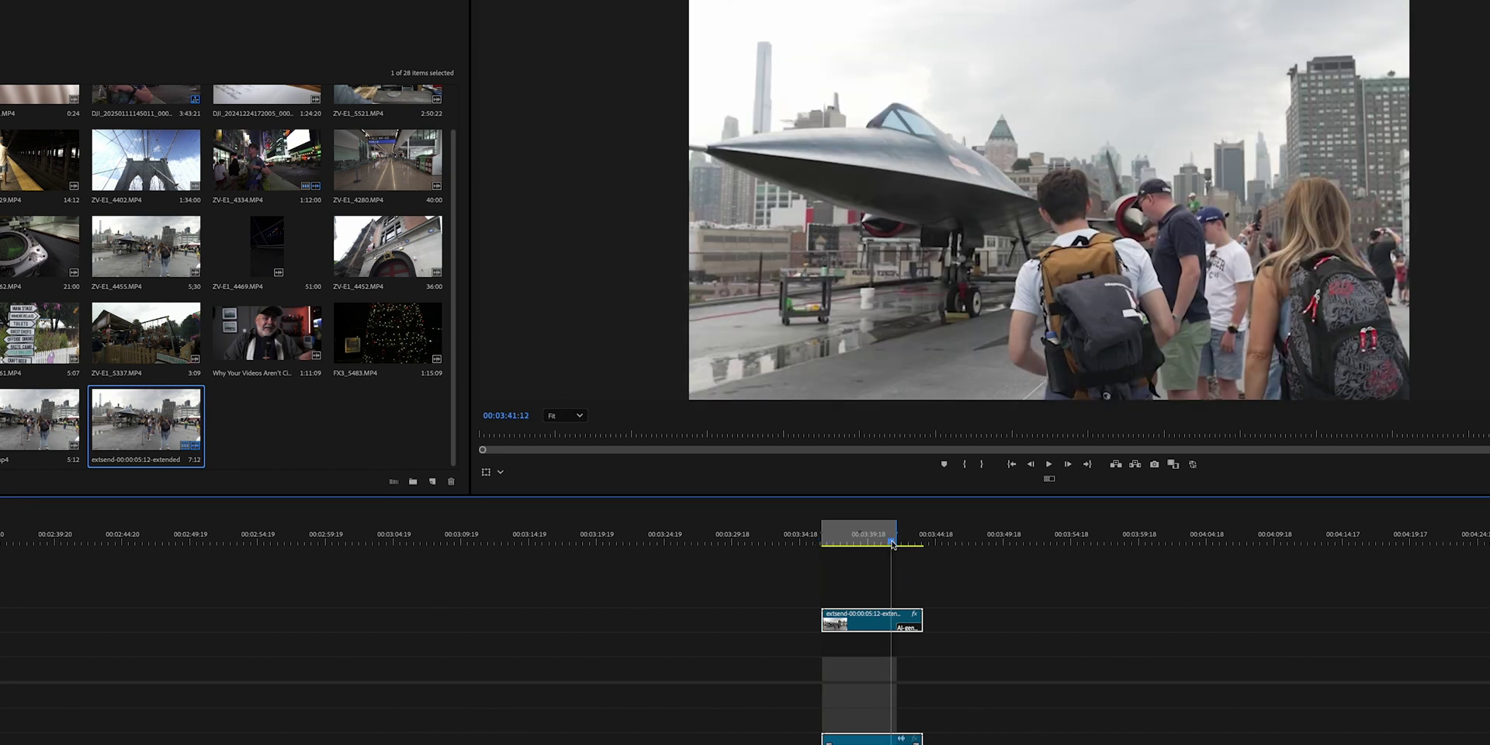
pyautogui.press('space')
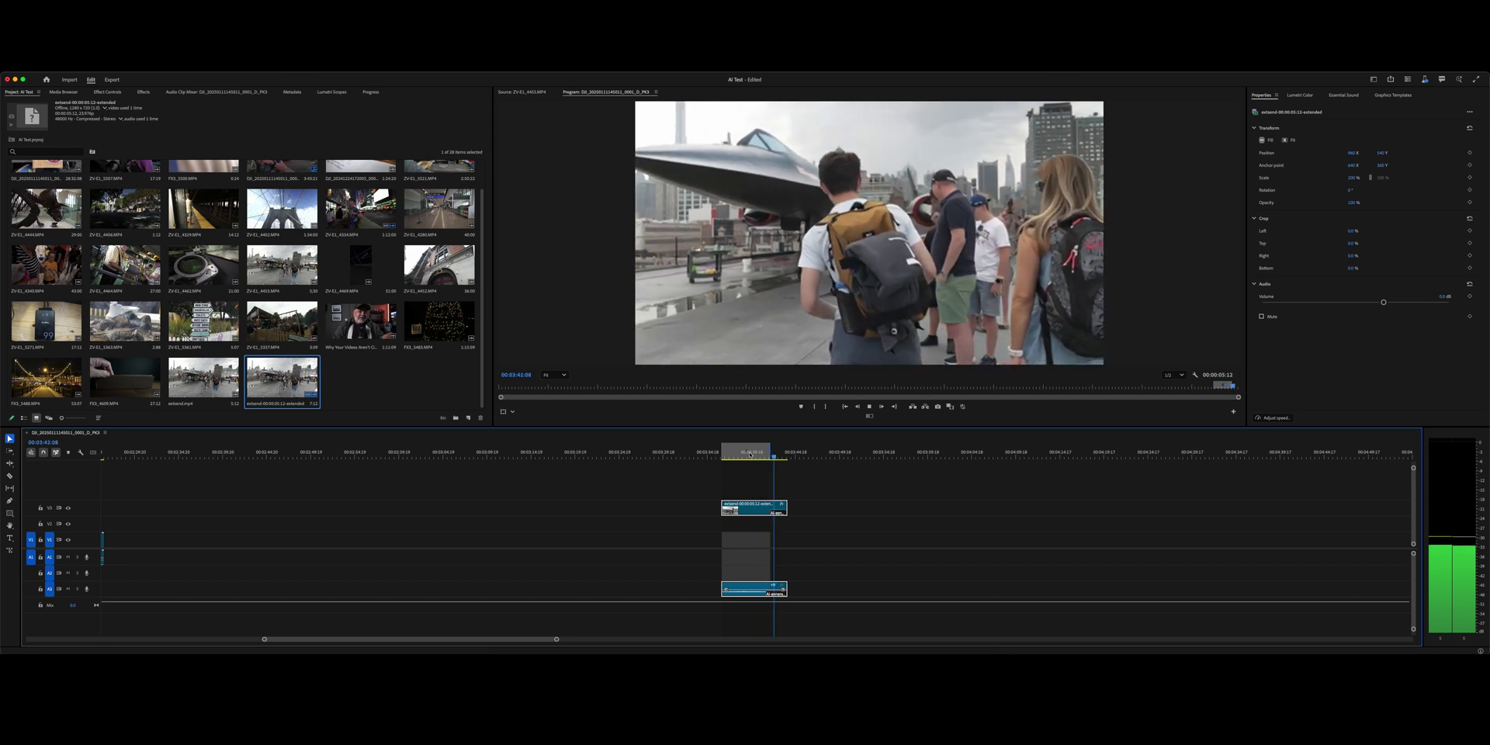
pyautogui.click(732, 455)
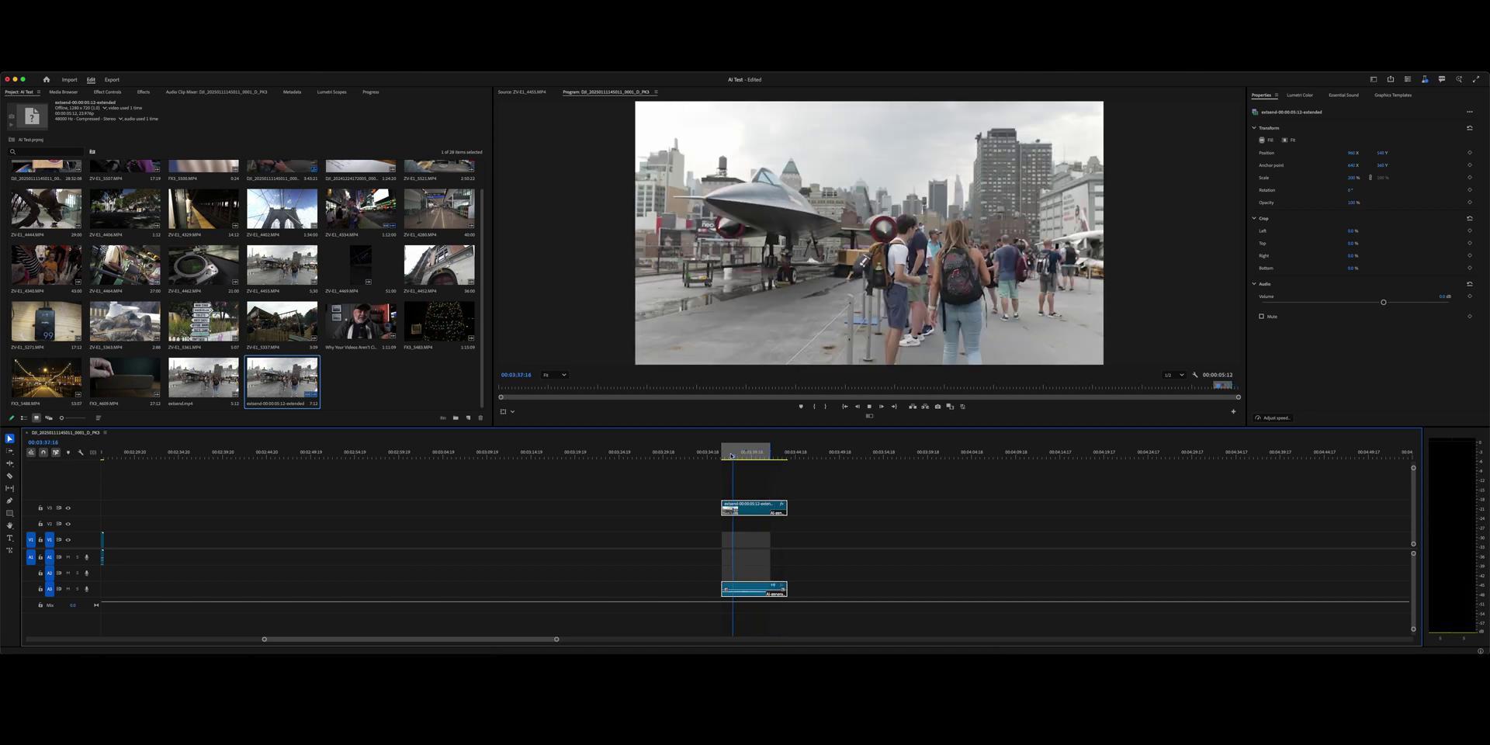
pyautogui.press('space')
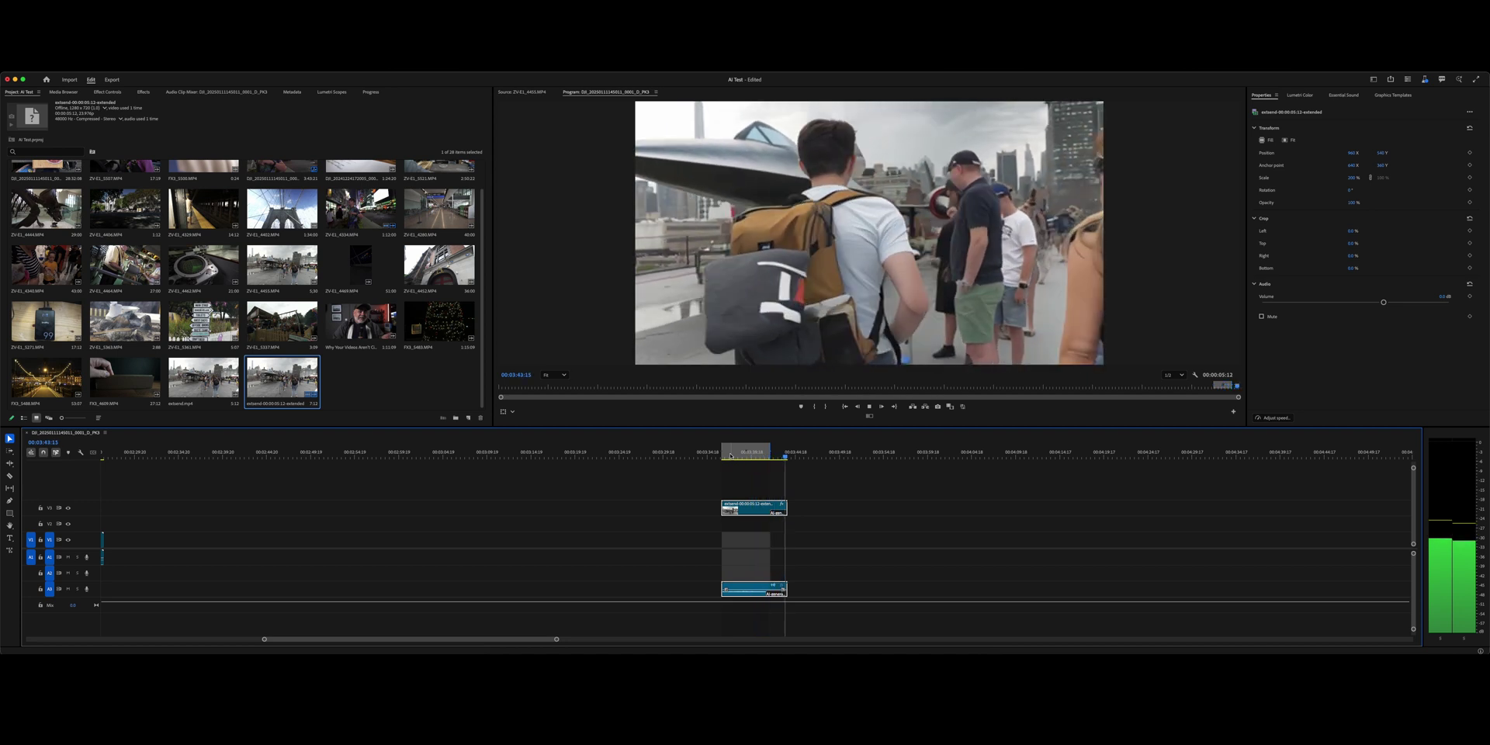
pyautogui.press('space')
pyautogui.press('=')
pyautogui.click(785, 453)
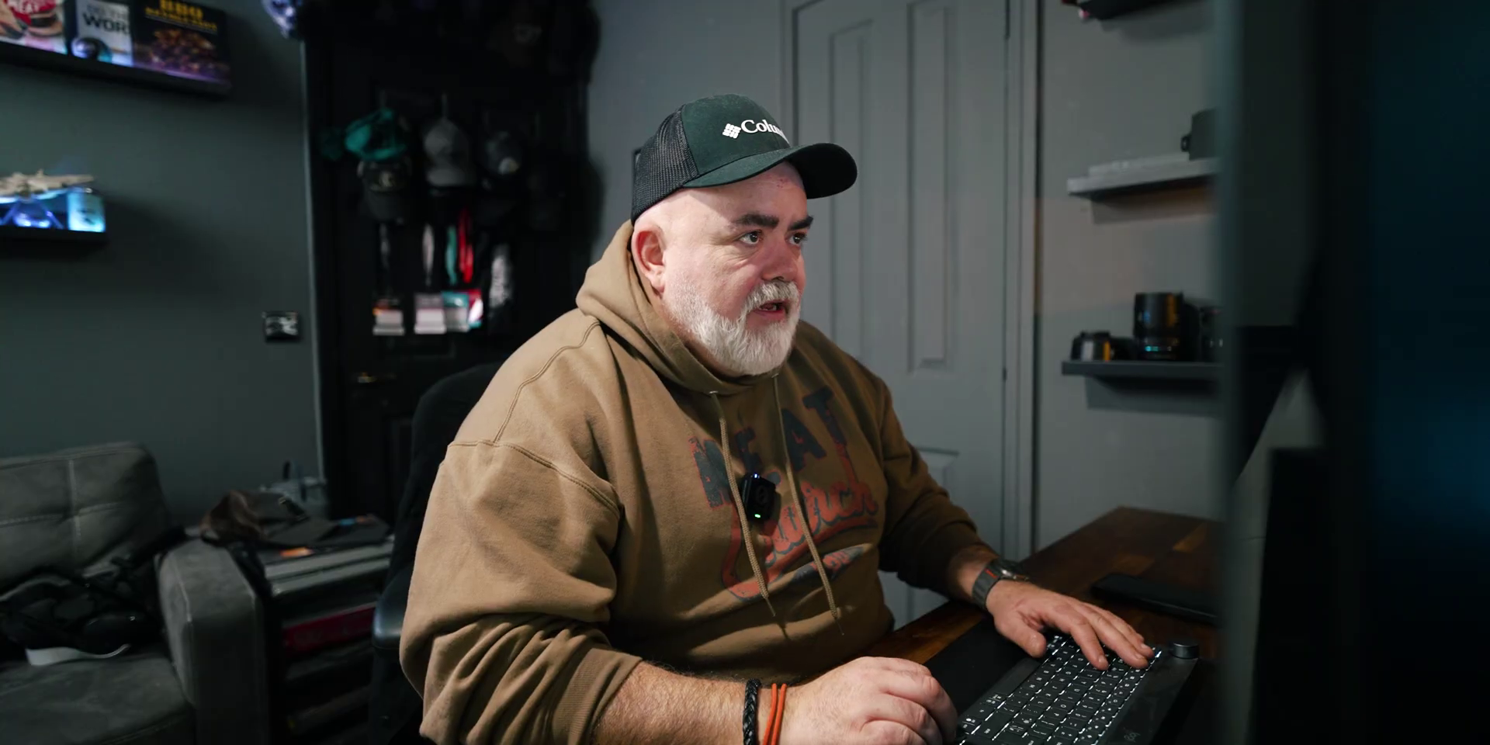
pyautogui.press('space')
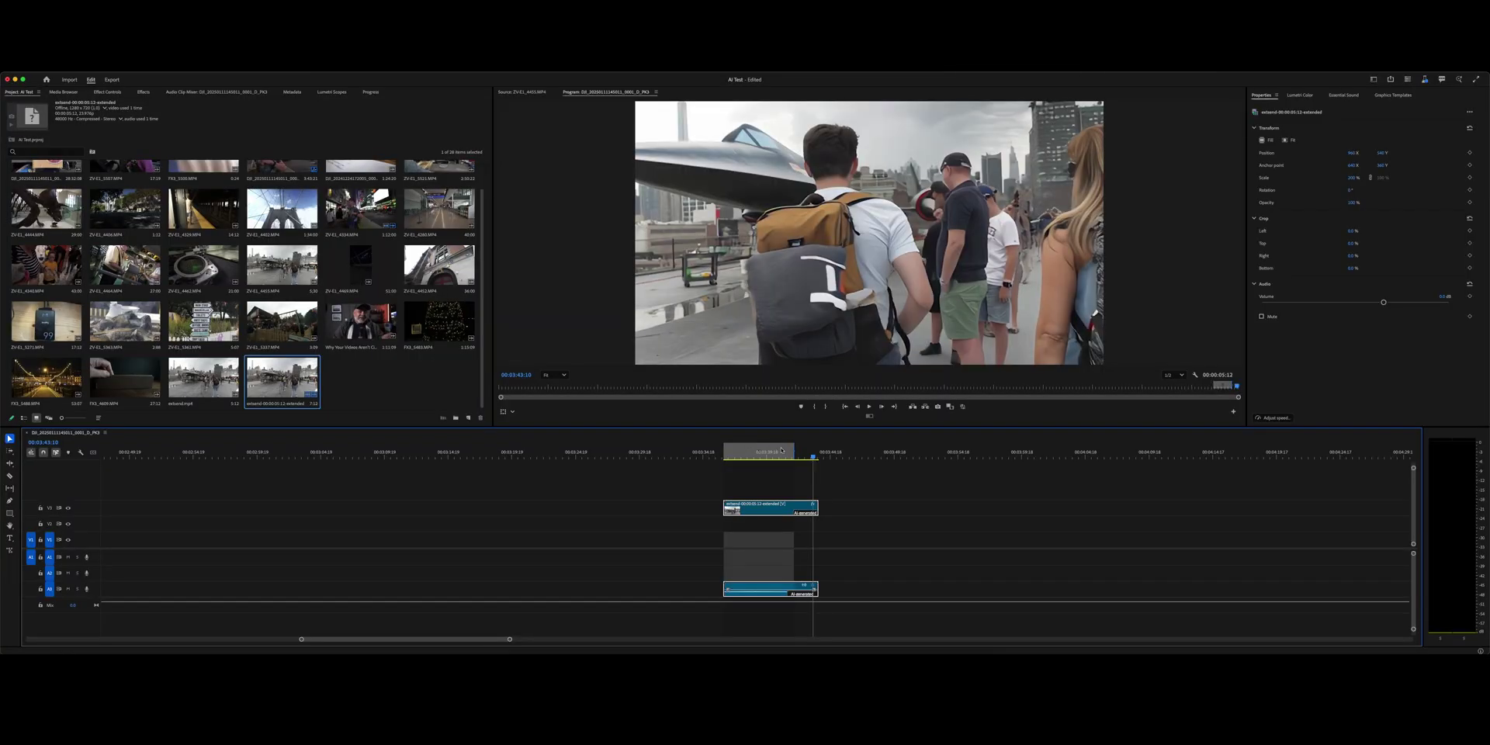
pyautogui.moveTo(782, 450)
pyautogui.mouseDown()
pyautogui.moveTo(804, 450)
pyautogui.moveTo(778, 456)
pyautogui.mouseUp()
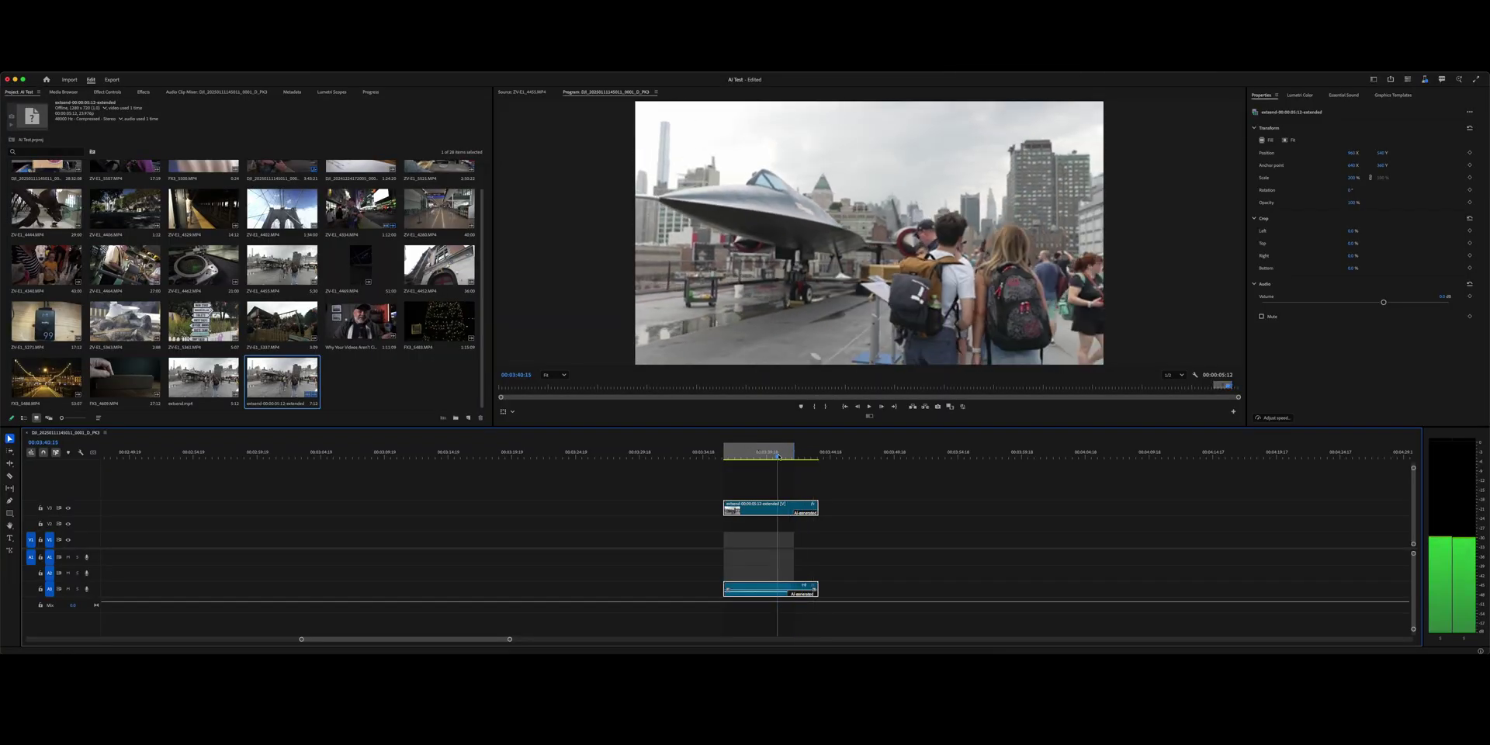